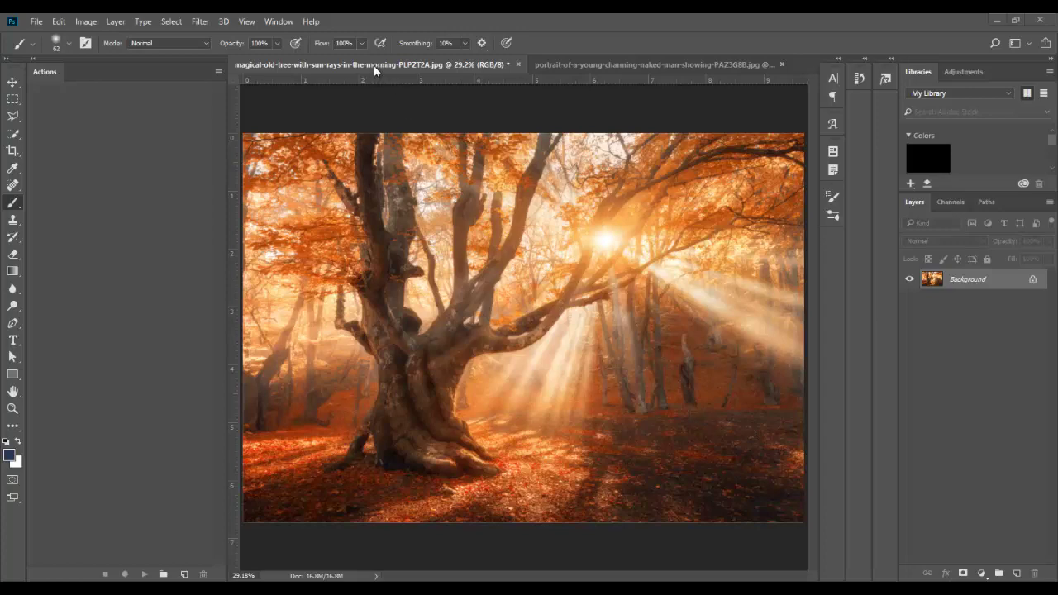
Step: Bring up the Load Actions file browser showing the Camouflage Photoshop Action folder
left_click(581, 61)
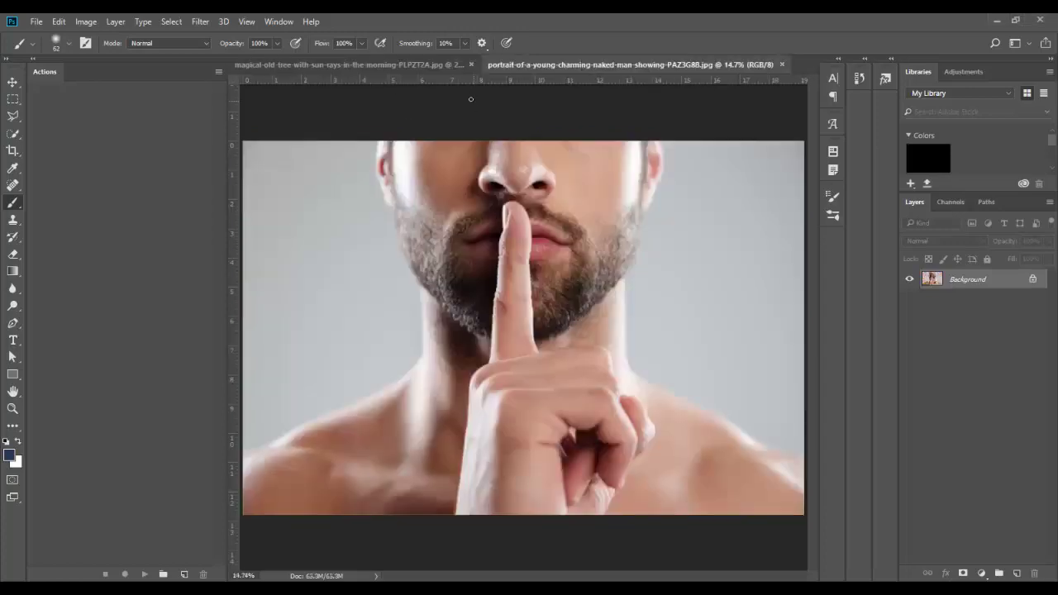
left_click(440, 64)
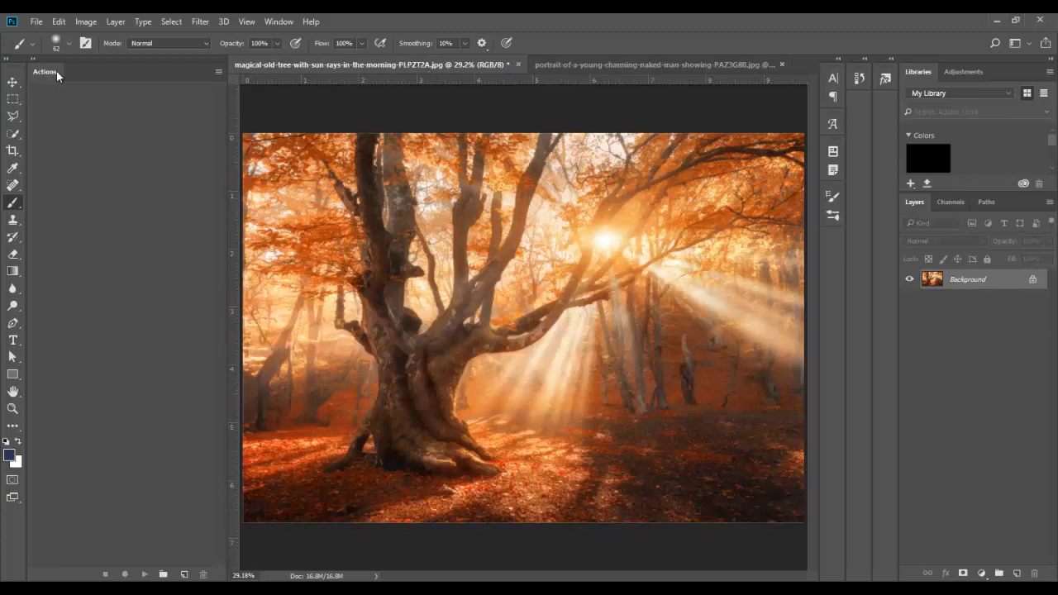
left_click(279, 23)
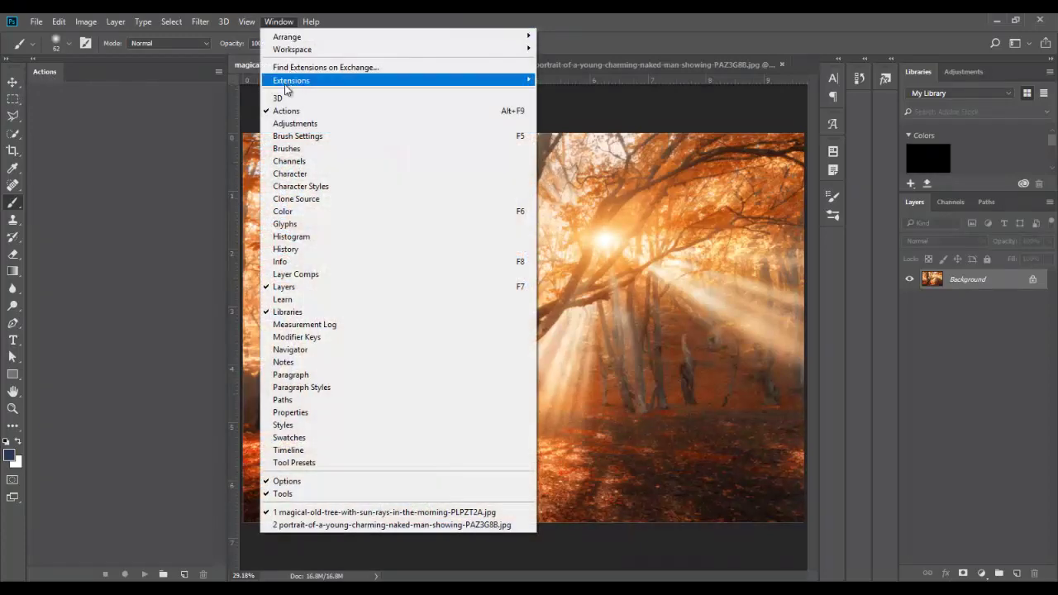
left_click(215, 71)
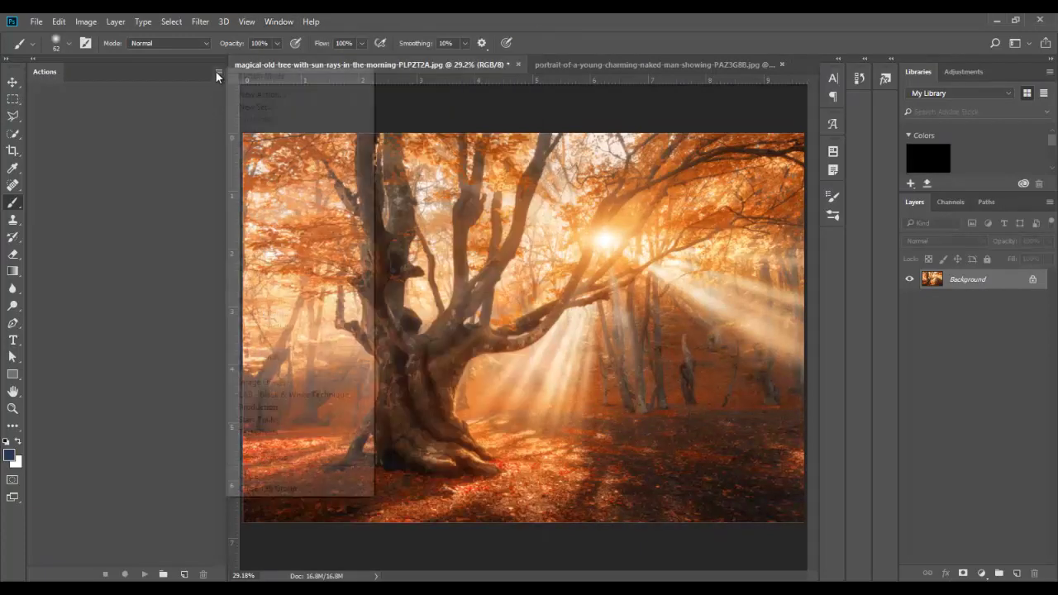
left_click(265, 314)
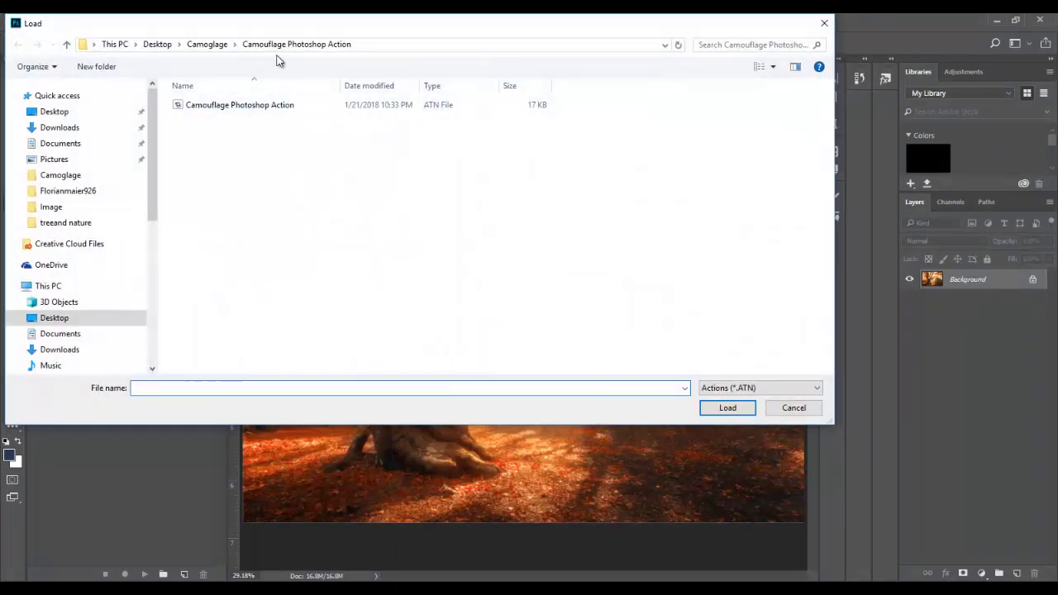
Step: Load the Camouflage Photoshop Action ATN file into the Actions panel and expand its set
left_click(239, 105)
left_click(727, 407)
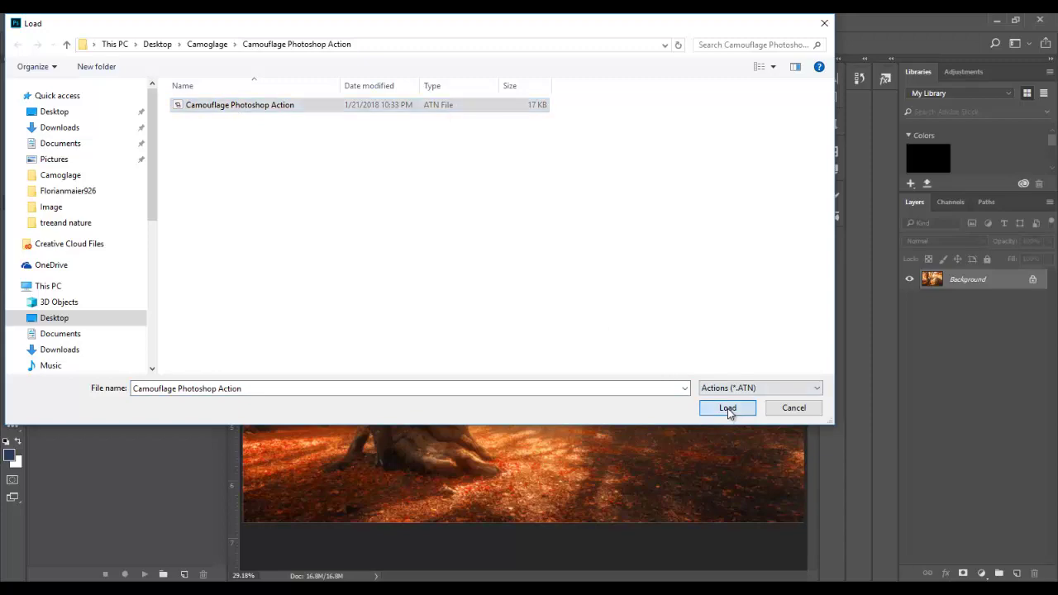
left_click(60, 89)
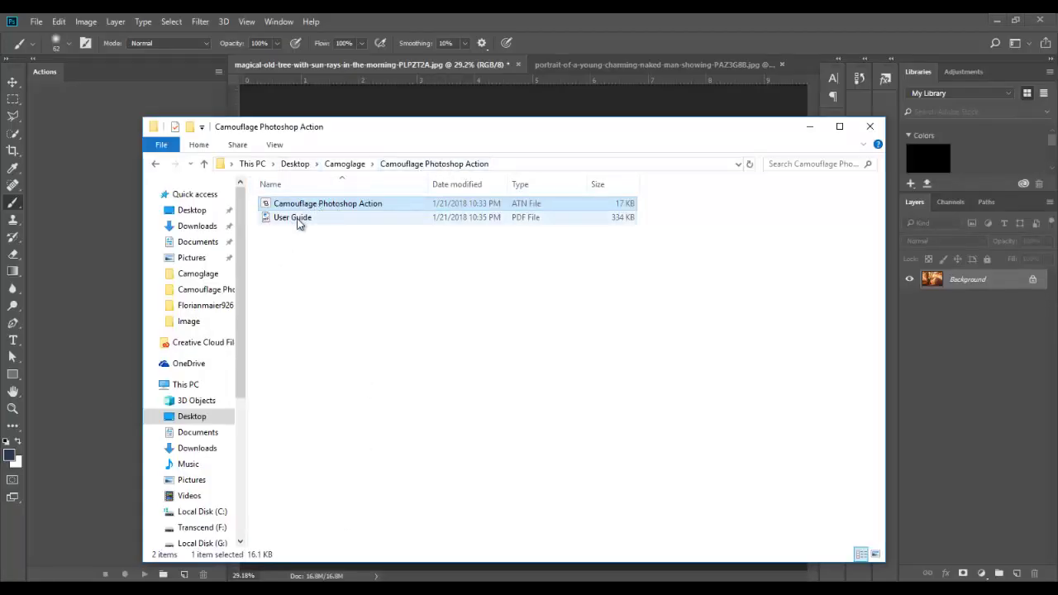
left_click_drag(325, 205, 96, 151)
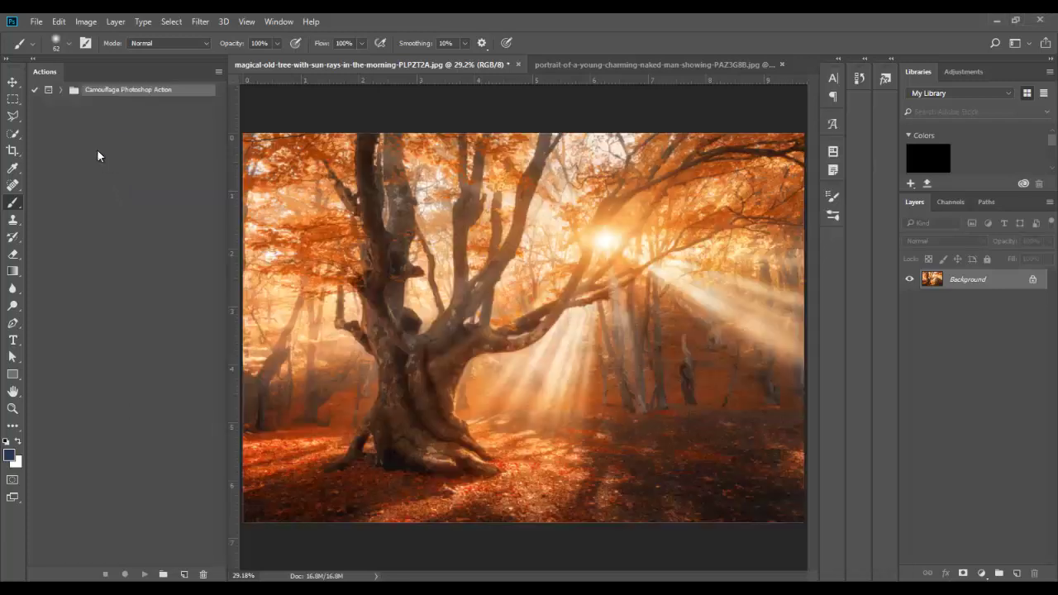
Step: Select all of the shushing-man portrait, copy it, and close the portrait document
left_click(60, 91)
left_click(63, 90)
left_click(575, 63)
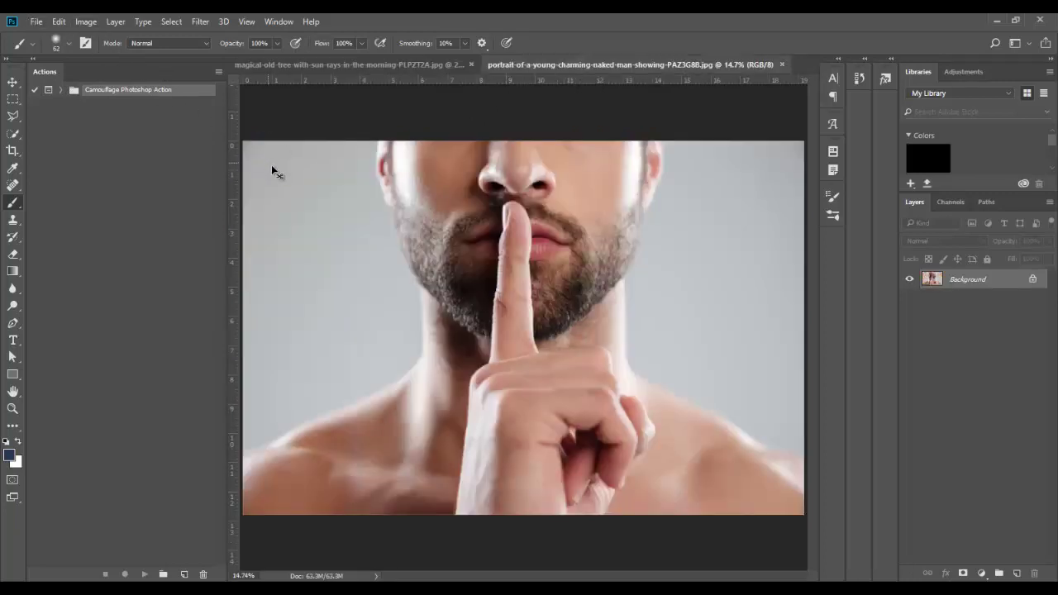
key("ctrl+a")
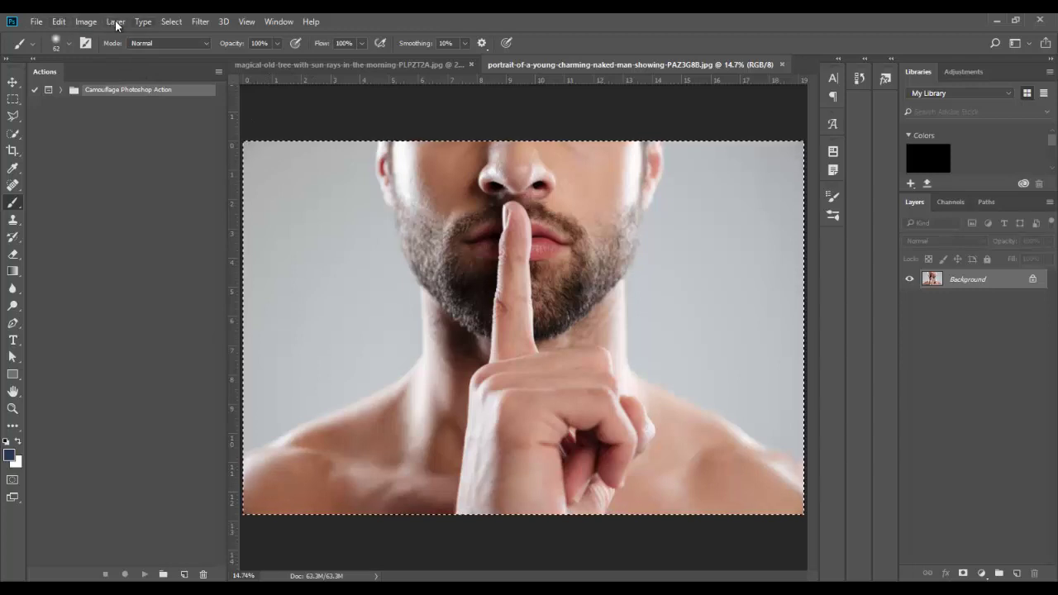
left_click(173, 22)
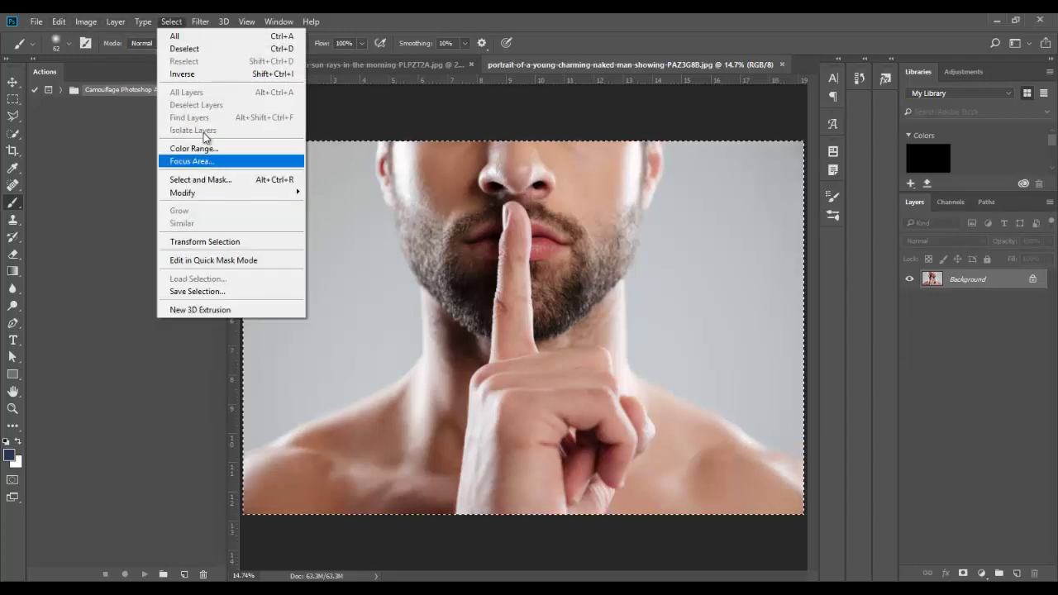
left_click(198, 35)
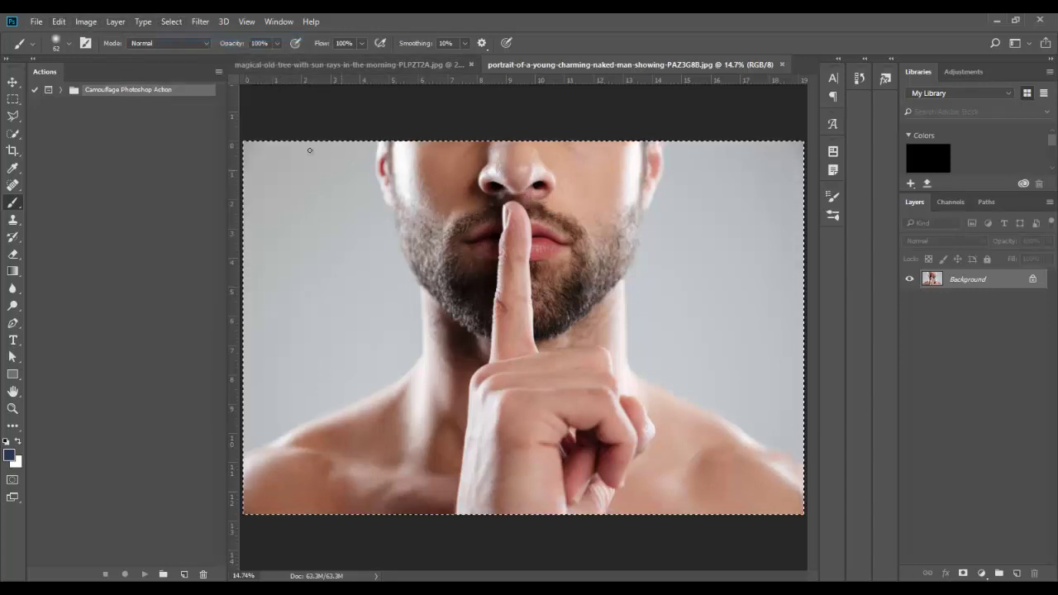
left_click(58, 21)
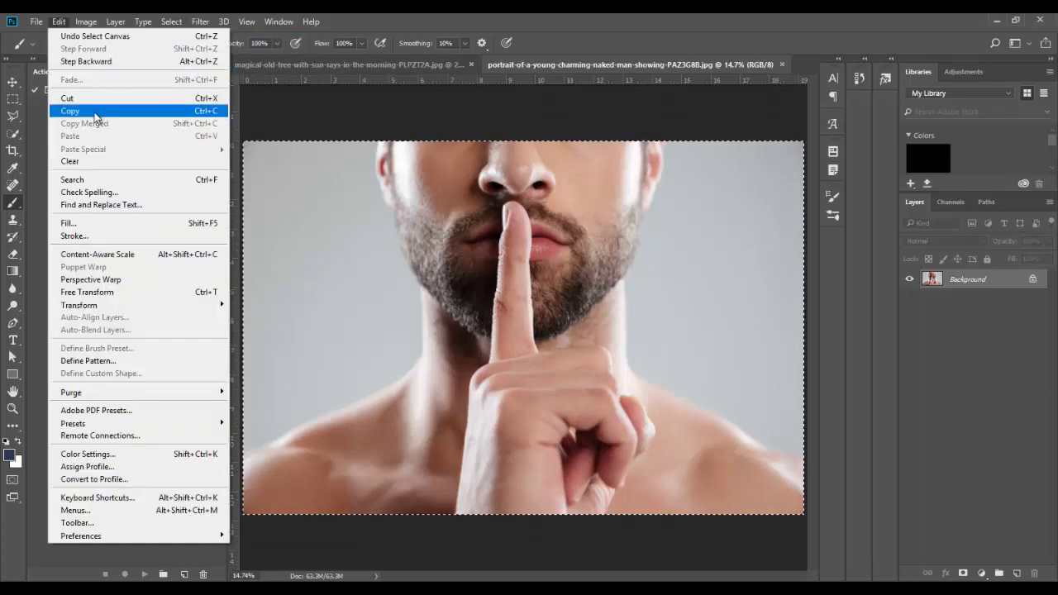
left_click(95, 117)
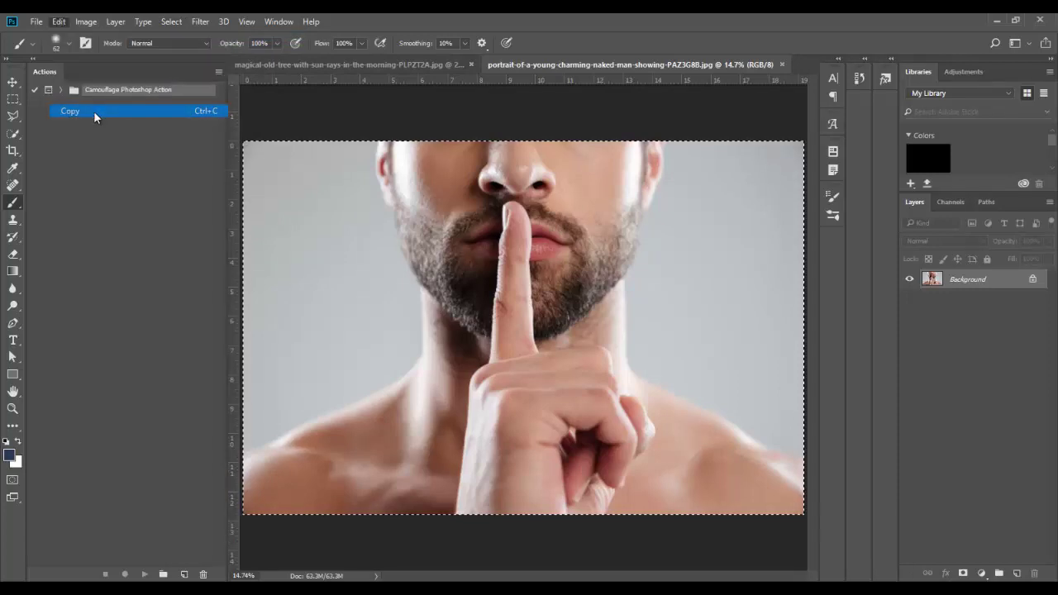
left_click(781, 64)
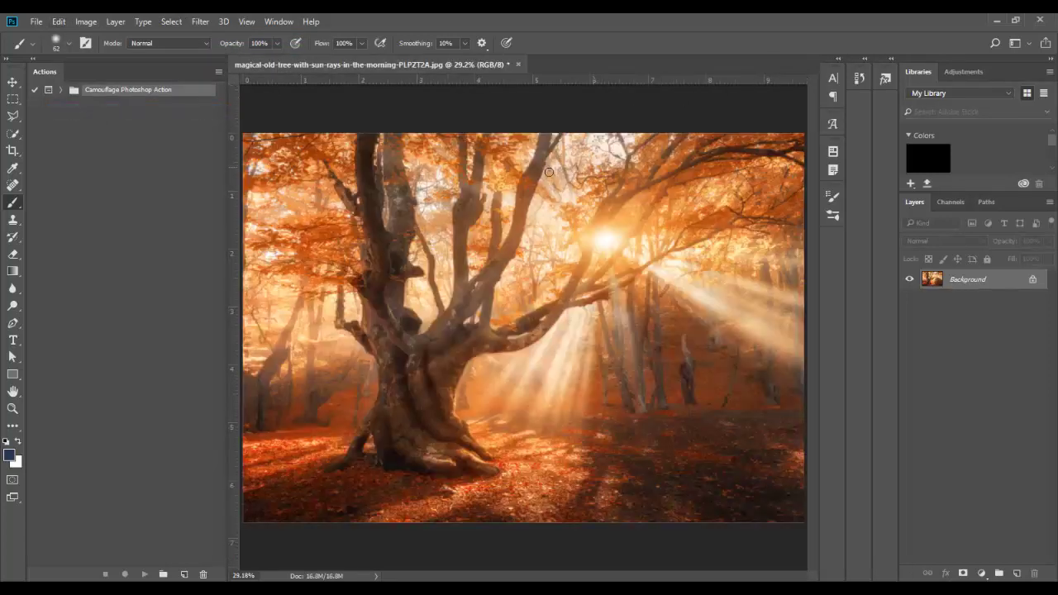
Step: Paste the portrait as Layer 1, scaling it to about 53% and nudging it left
left_click(59, 22)
left_click(78, 135)
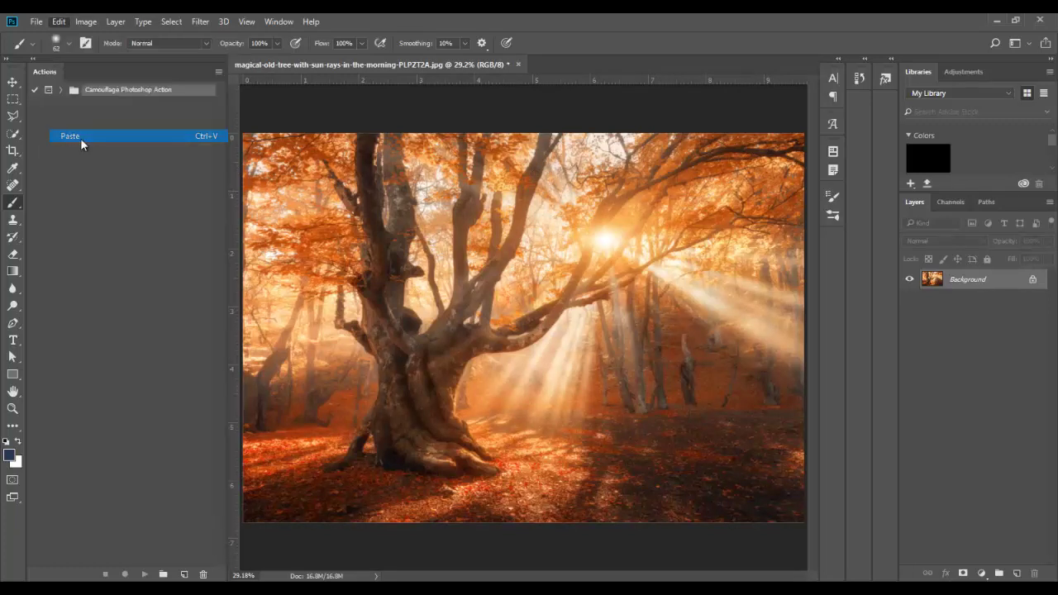
left_click(13, 80)
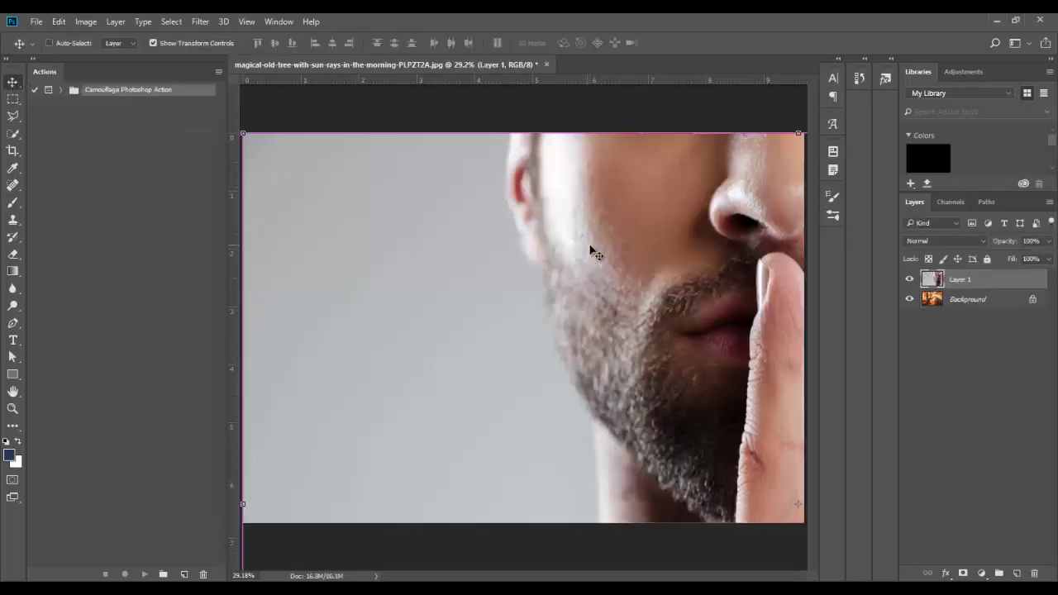
key("ctrl+minus")
key("ctrl+minus")
key("ctrl+minus")
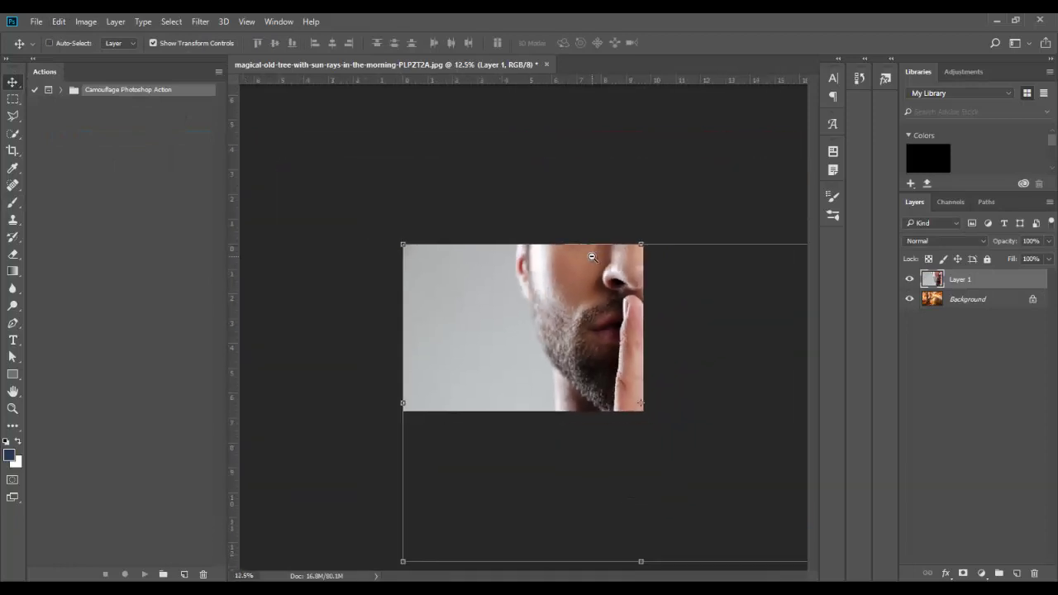
key("ctrl+minus")
key("ctrl+minus")
left_click_drag(697, 441, 587, 367)
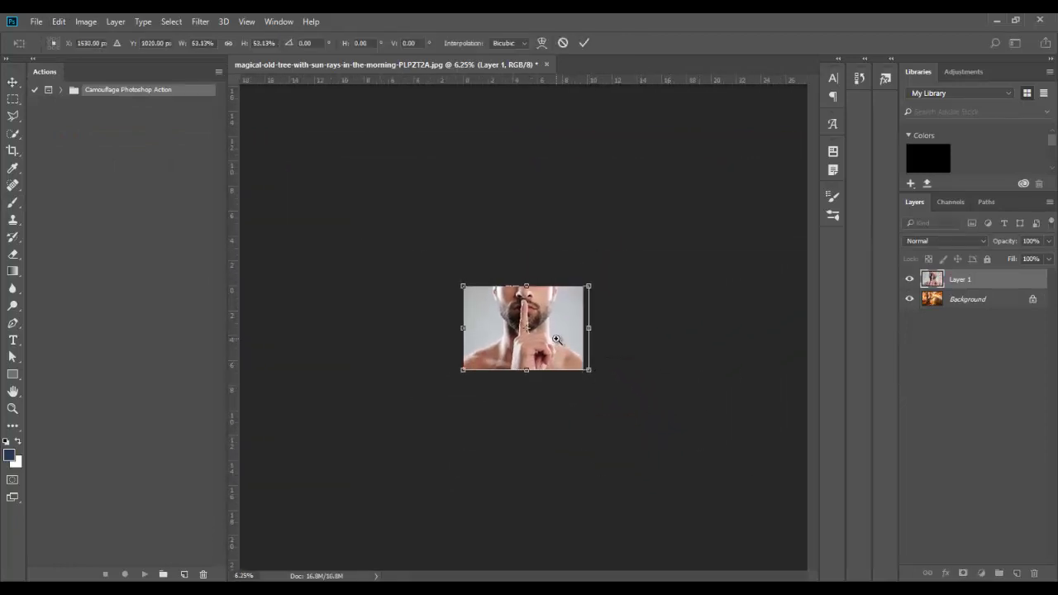
key("ctrl+plus")
key("ctrl+plus")
key("ctrl+plus")
key("ctrl+plus")
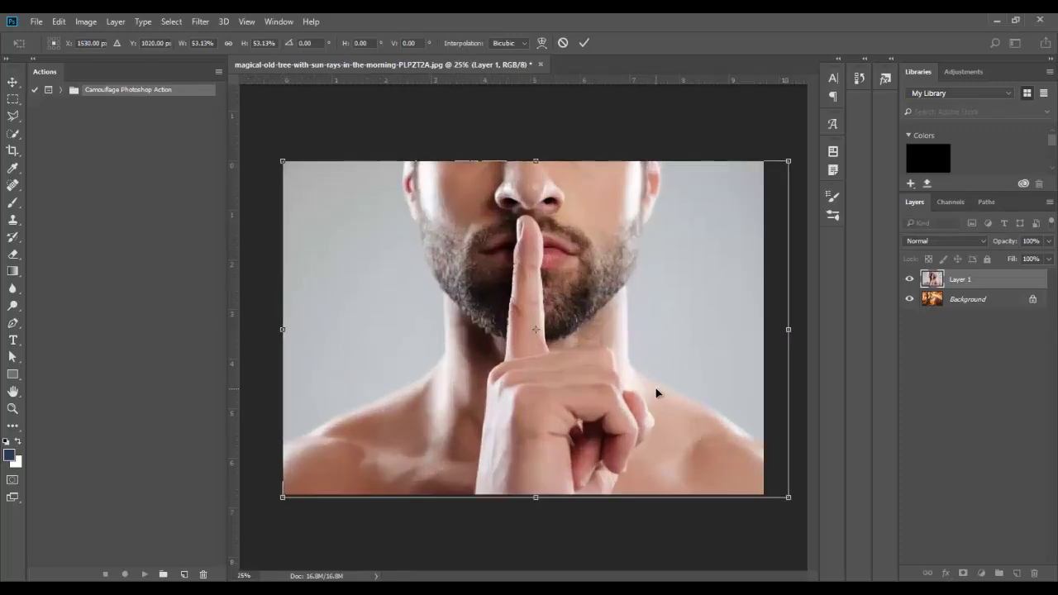
left_click_drag(657, 392, 646, 390)
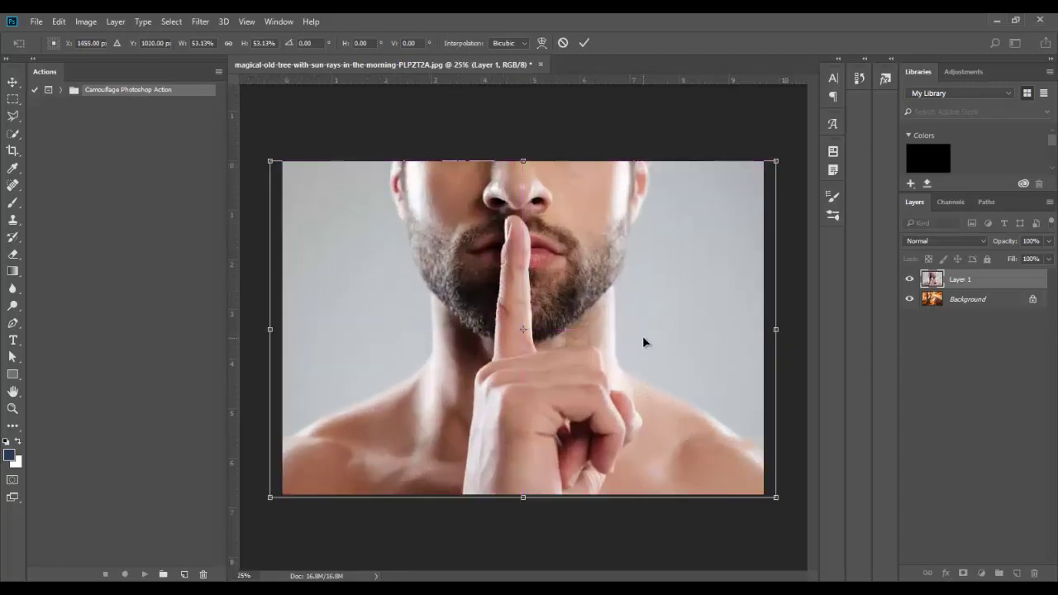
key("Return")
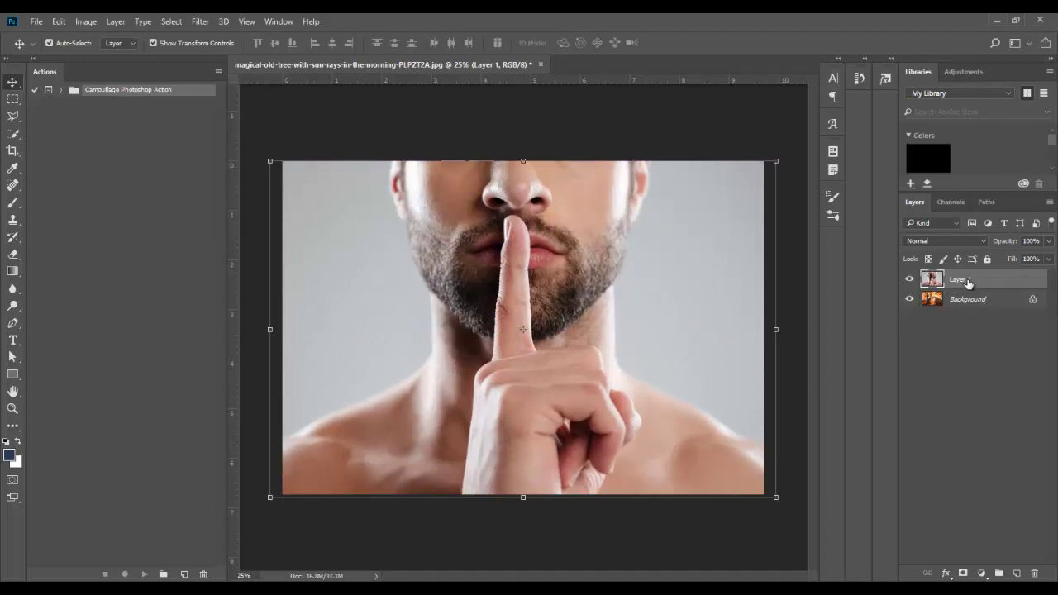
Step: Add an empty Layer 2 above the portrait and set the brush size and hardness
left_click(910, 279)
left_click(910, 279)
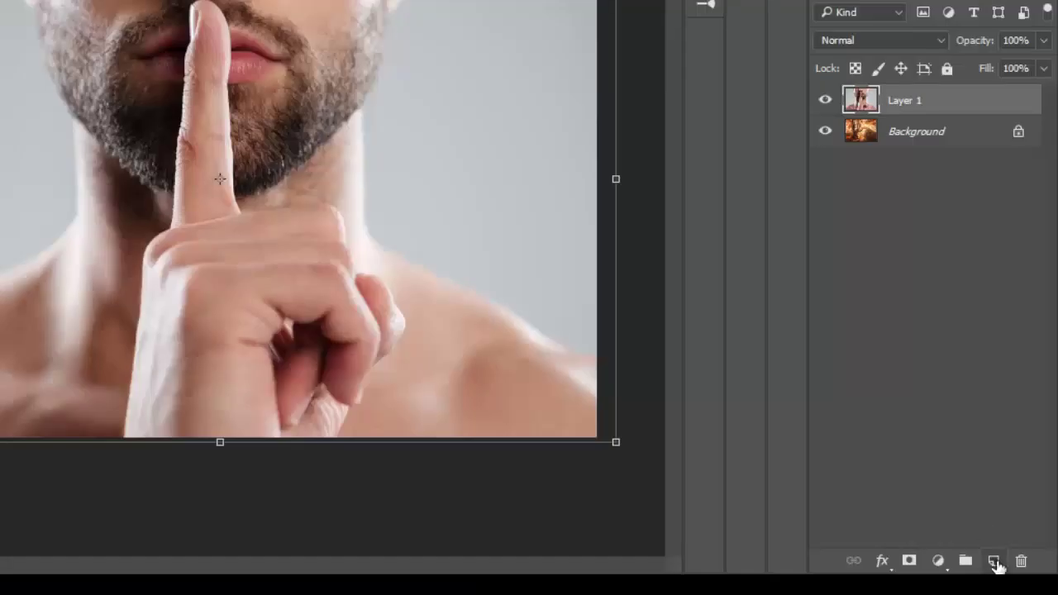
left_click(994, 561)
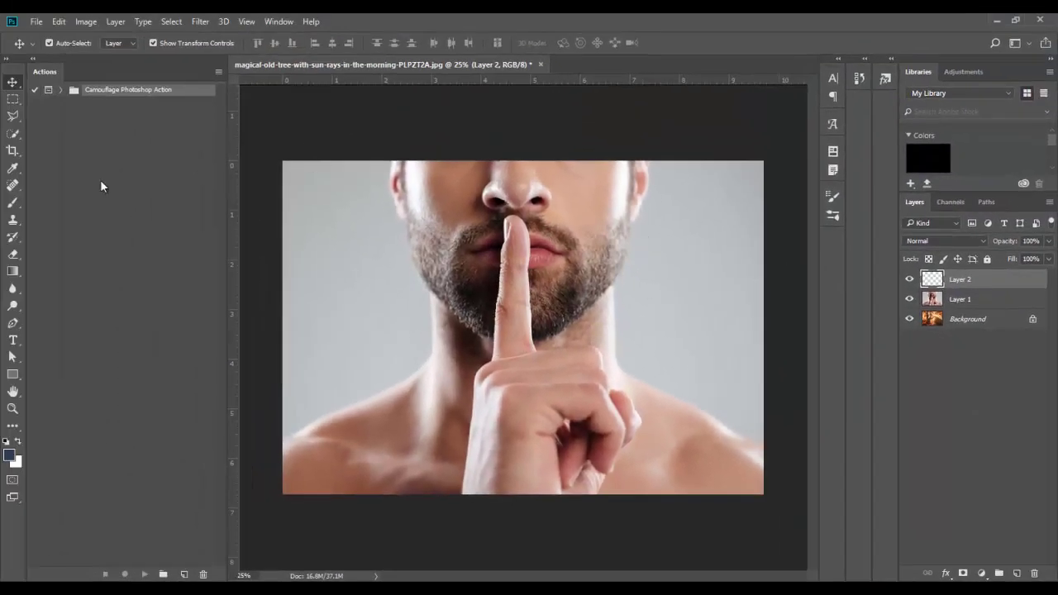
left_click(13, 203)
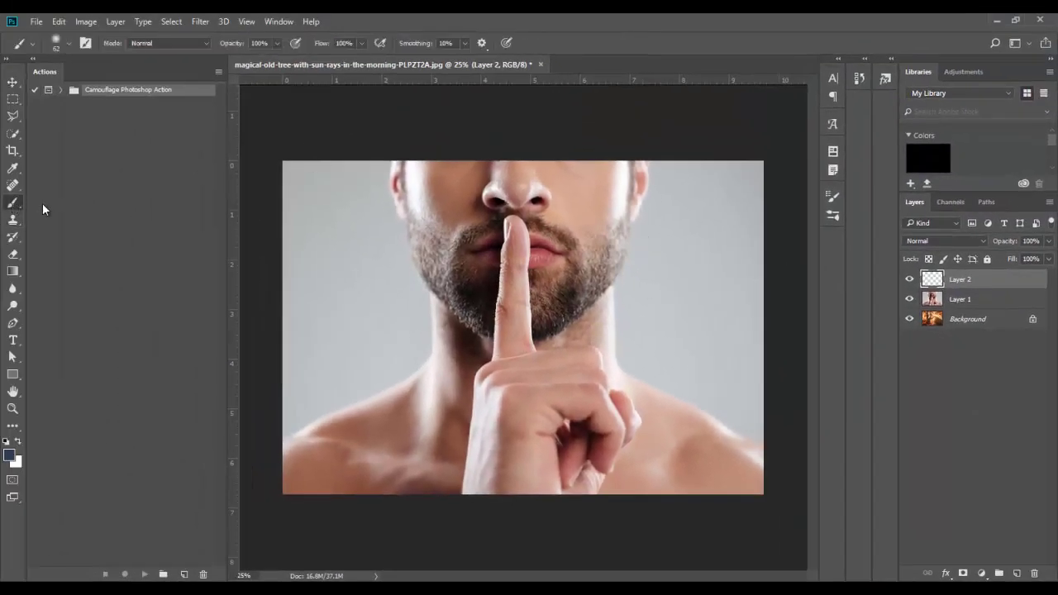
right_click(454, 206)
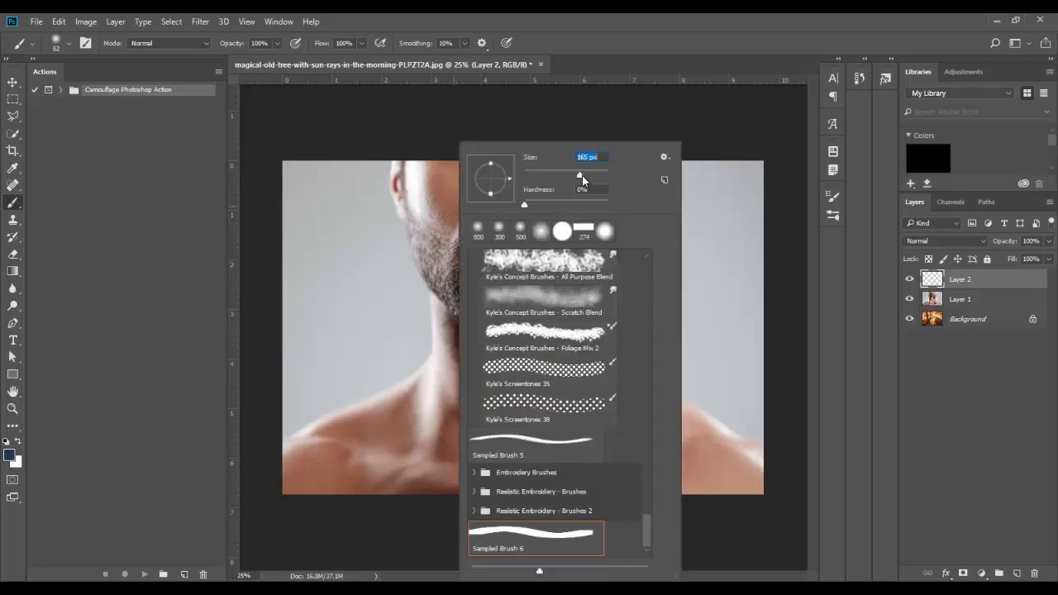
key("Return")
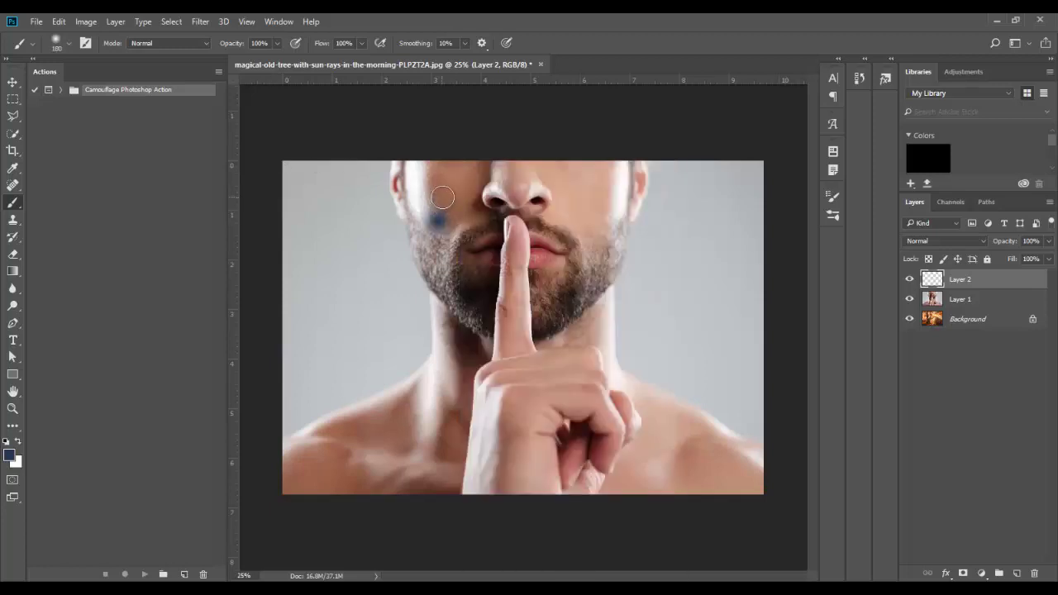
Step: Paint solid dark blue over the man's head, neck and shoulders, using a brush of about 401 px
left_click_drag(441, 198, 449, 244)
right_click(450, 211)
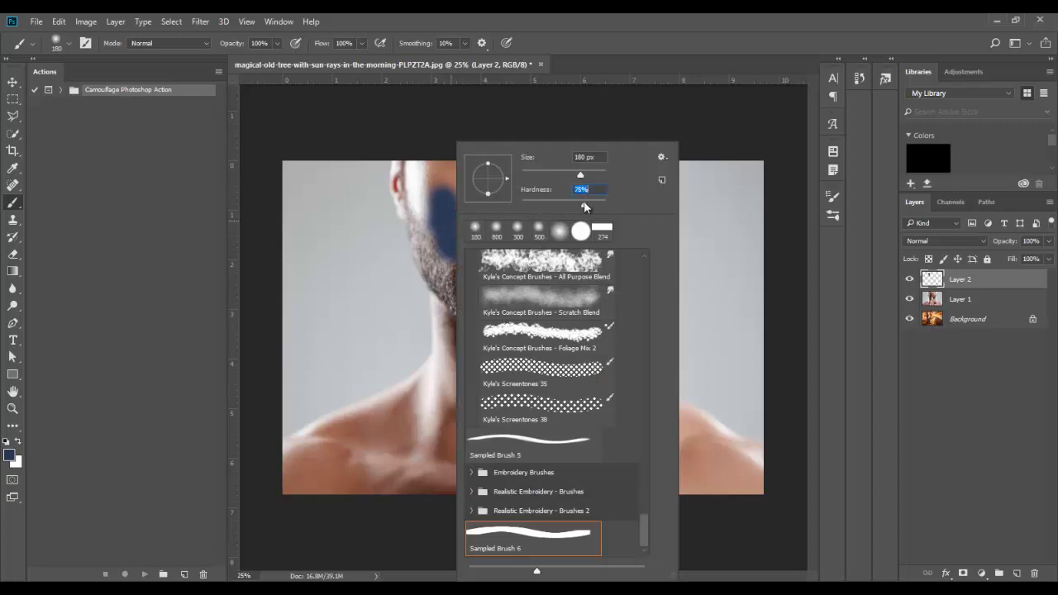
key("Return")
mouse_move(447, 232)
left_mouse_down()
mouse_move(408, 162)
mouse_move(444, 283)
mouse_move(424, 378)
mouse_move(259, 472)
mouse_move(389, 408)
mouse_move(614, 158)
mouse_move(637, 178)
mouse_move(595, 326)
mouse_move(609, 387)
mouse_move(764, 457)
mouse_move(673, 421)
mouse_move(713, 439)
mouse_move(606, 378)
mouse_move(587, 273)
left_mouse_up()
right_click(587, 274)
left_click_drag(652, 156, 699, 157)
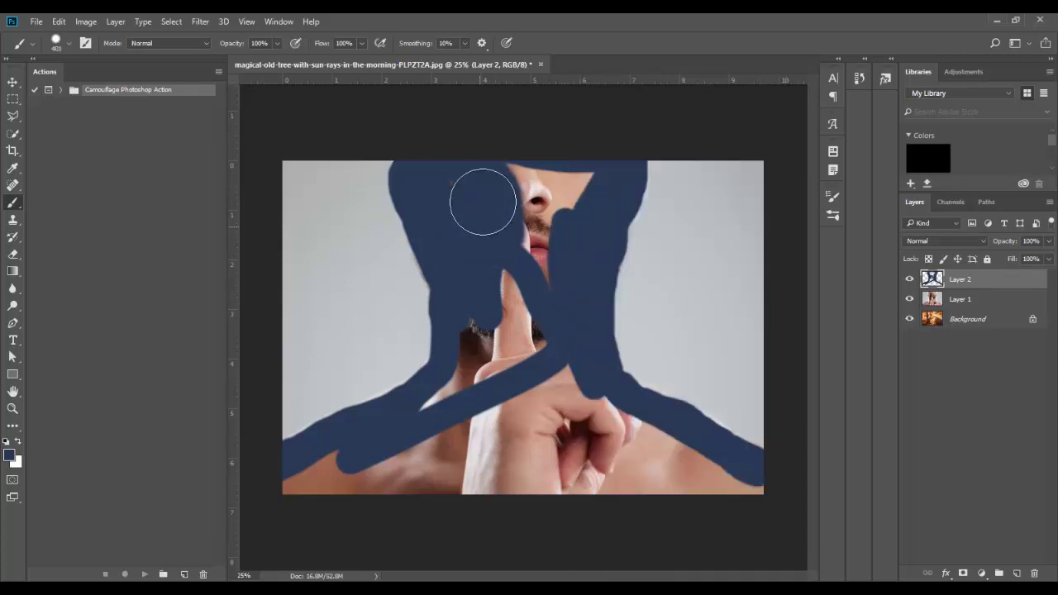
mouse_move(479, 201)
left_mouse_down()
mouse_move(504, 444)
mouse_move(602, 421)
mouse_move(512, 488)
left_mouse_up()
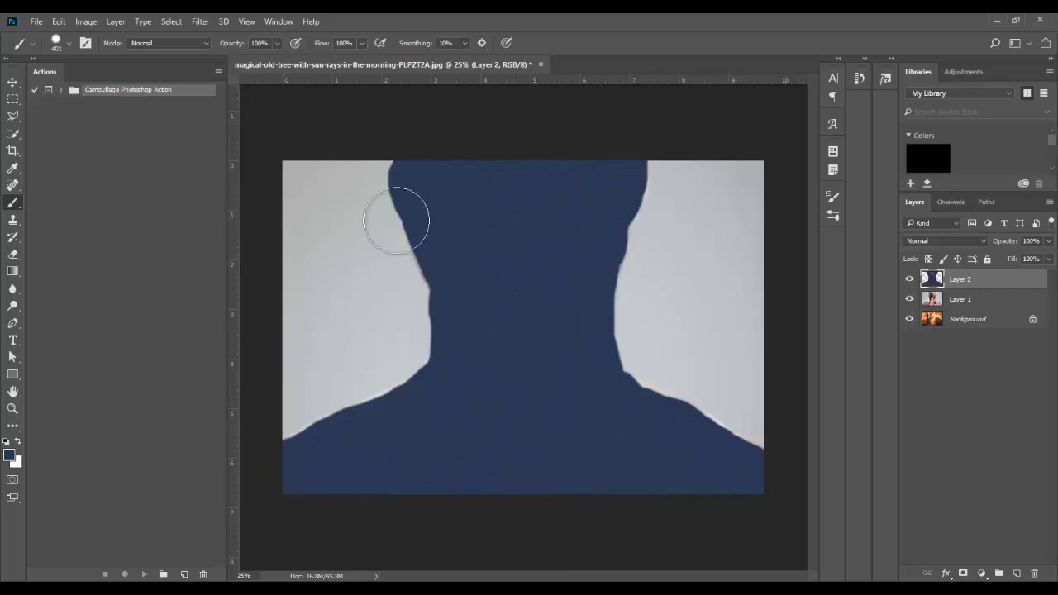
left_click(63, 90)
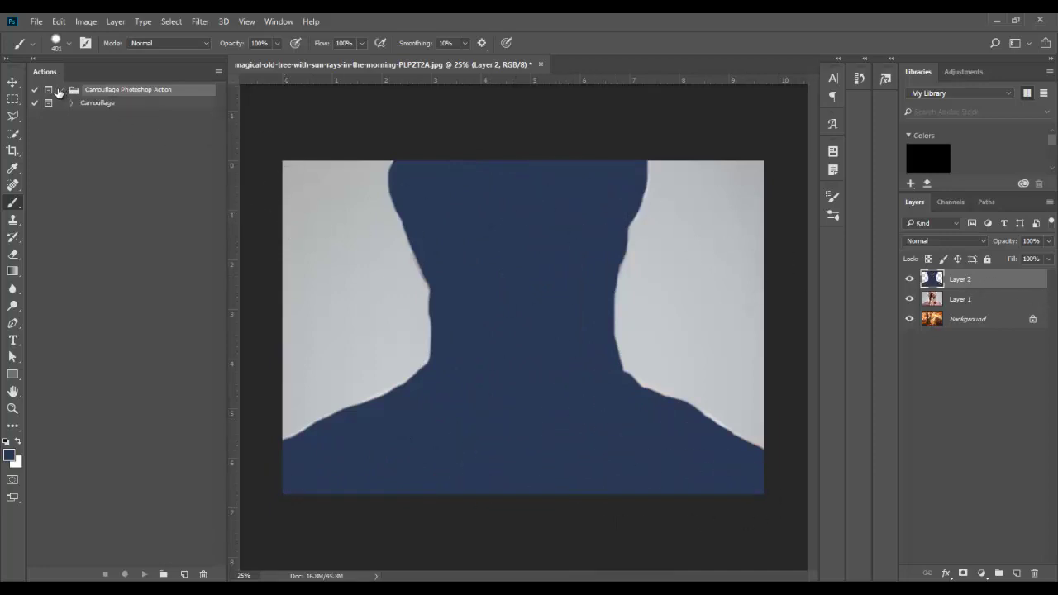
Step: Select the Camouflage action in the Camouflage Photoshop Action set and play it
left_click(109, 105)
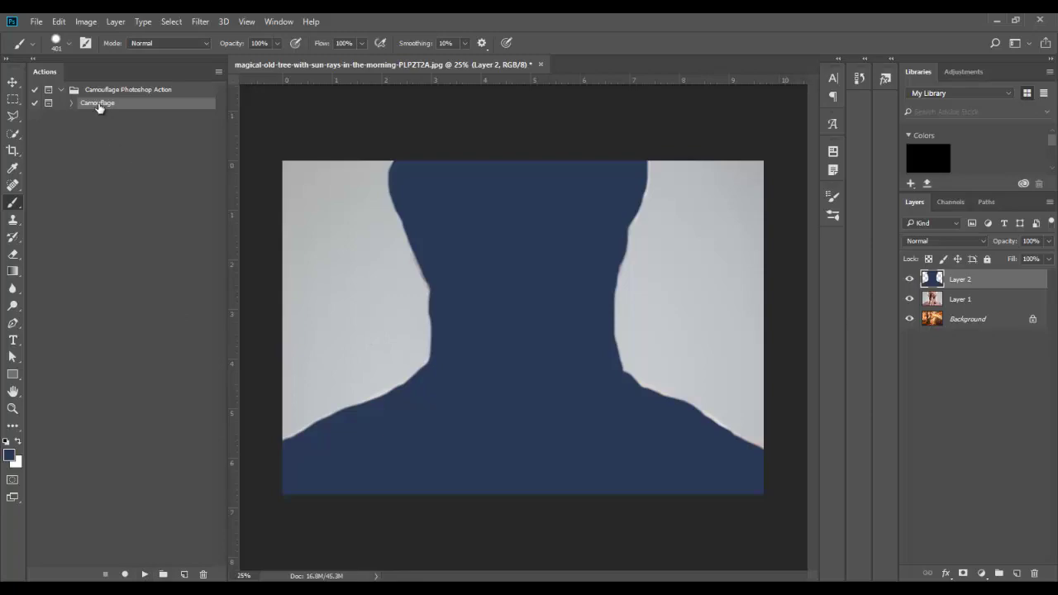
left_click(144, 574)
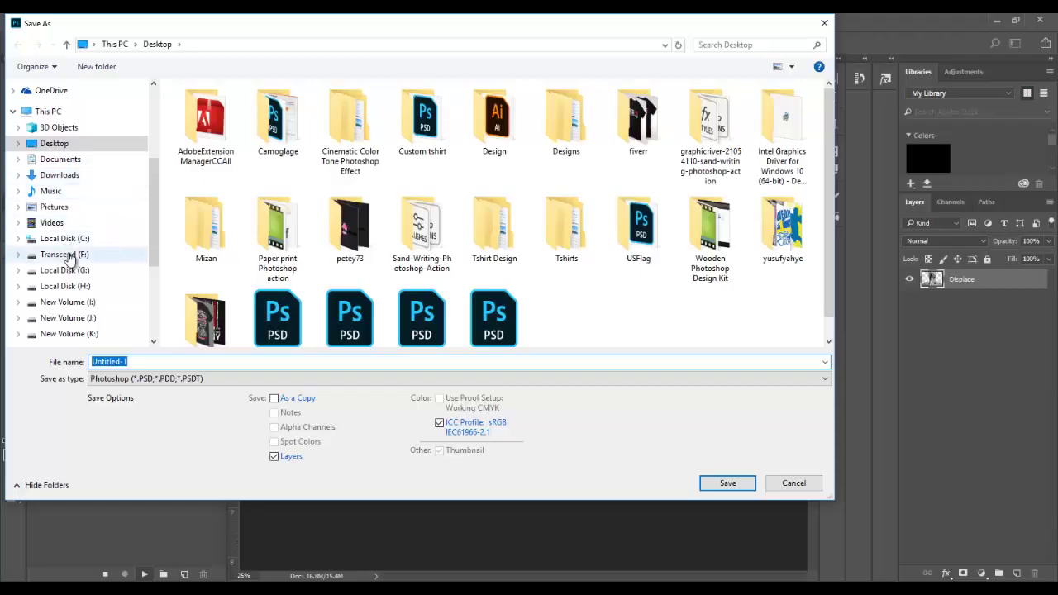
Step: Save the merged portrait as Displace.psd on the Desktop, accepting the PSD format options
scroll(70, 261, "down", 1)
scroll(70, 261, "down", 1)
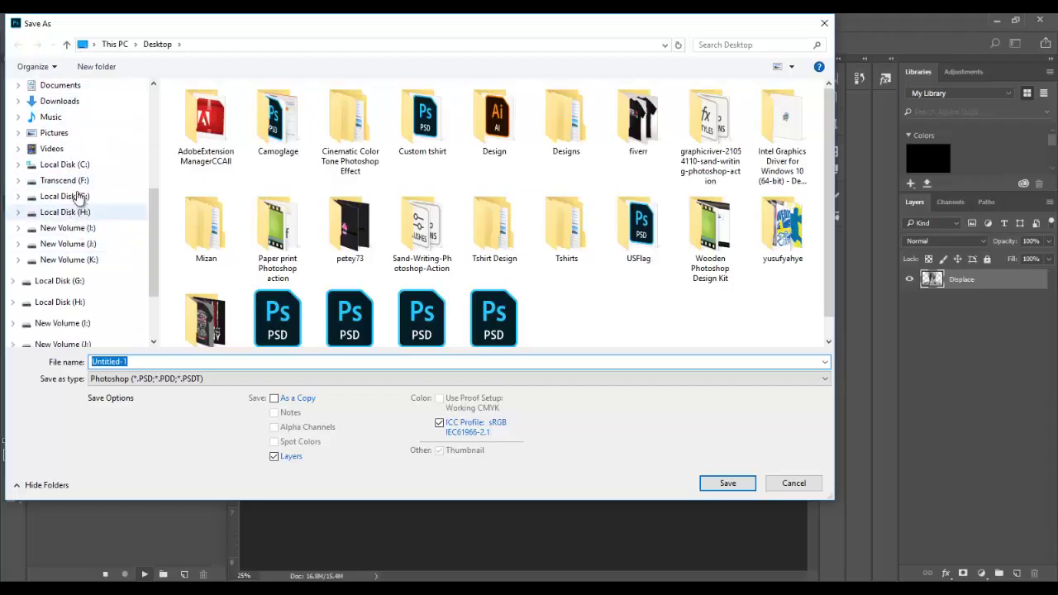
scroll(73, 165, "up", 2)
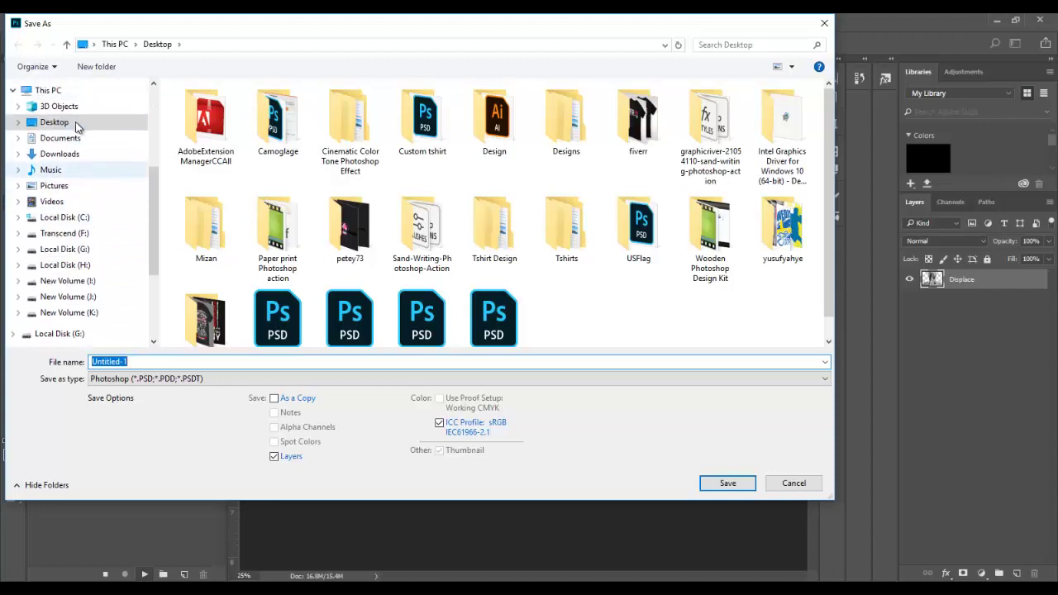
left_click(66, 122)
left_click(153, 361)
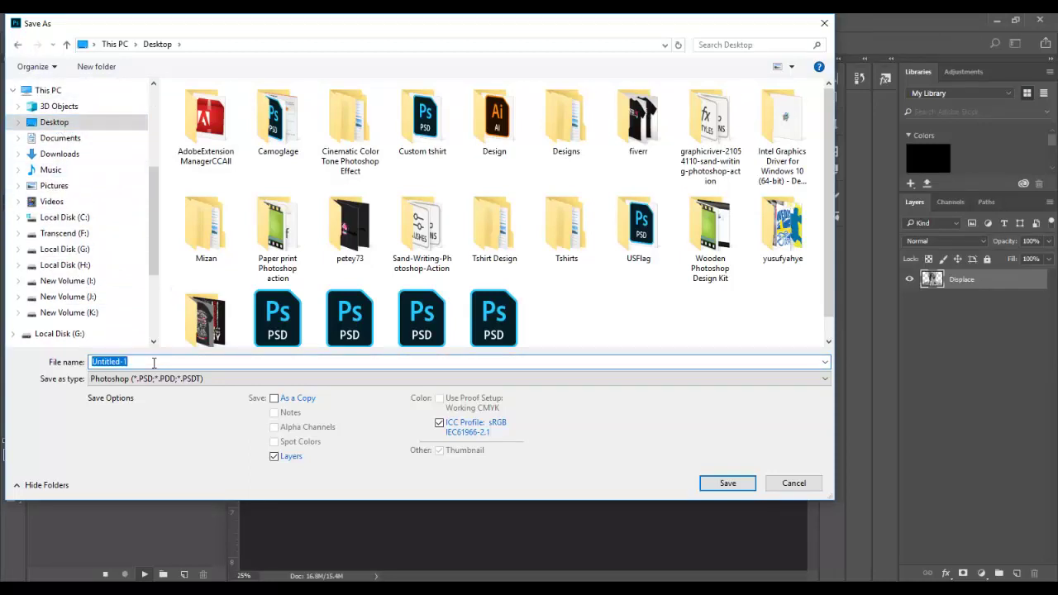
type("Displace")
left_click(724, 484)
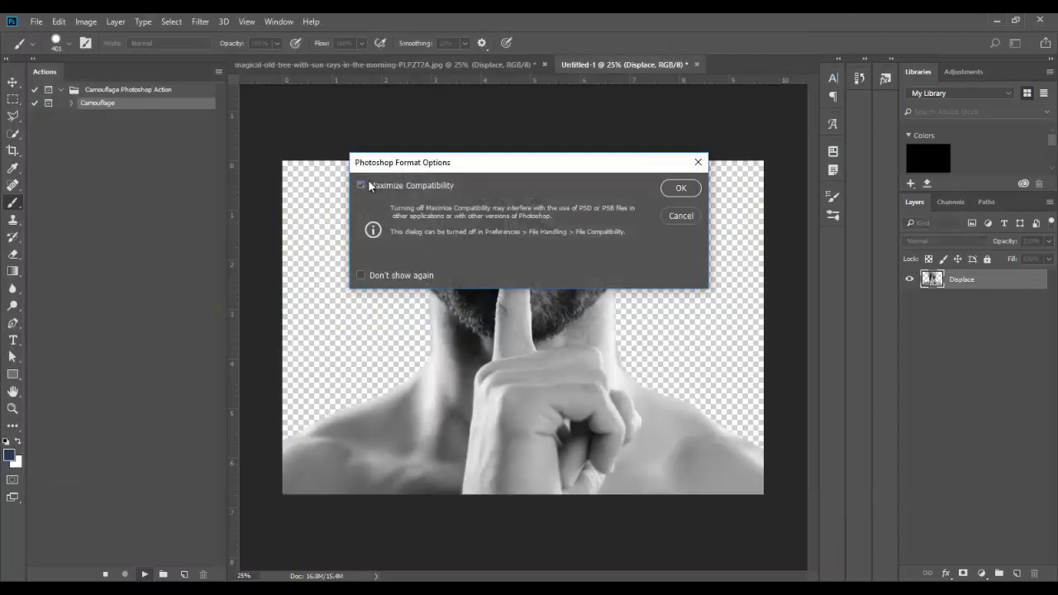
left_click(680, 189)
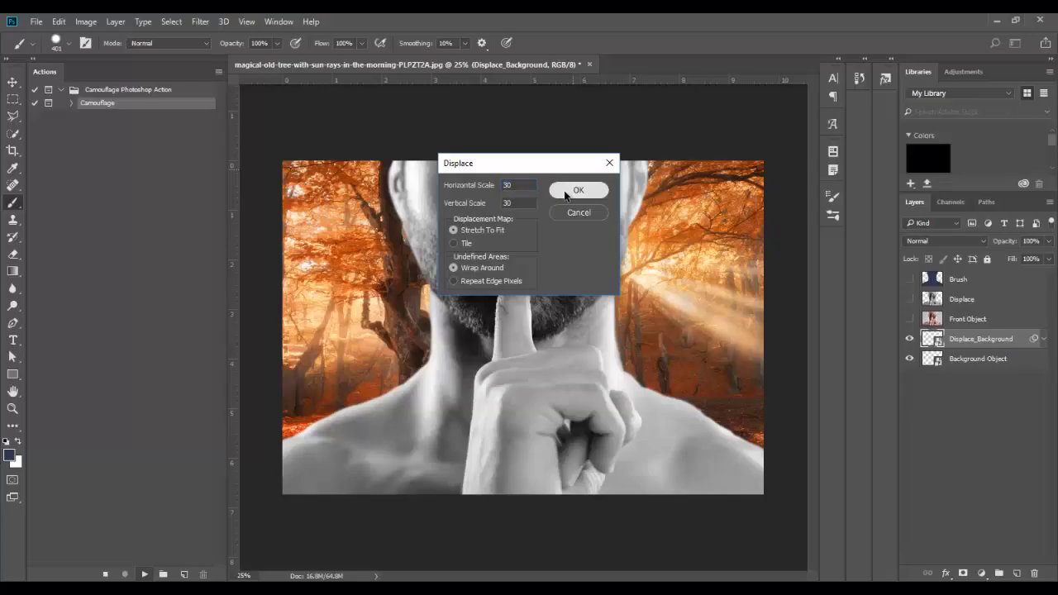
Step: Accept the Displace filter settings and use Displace.psd as the displacement map
left_click(565, 191)
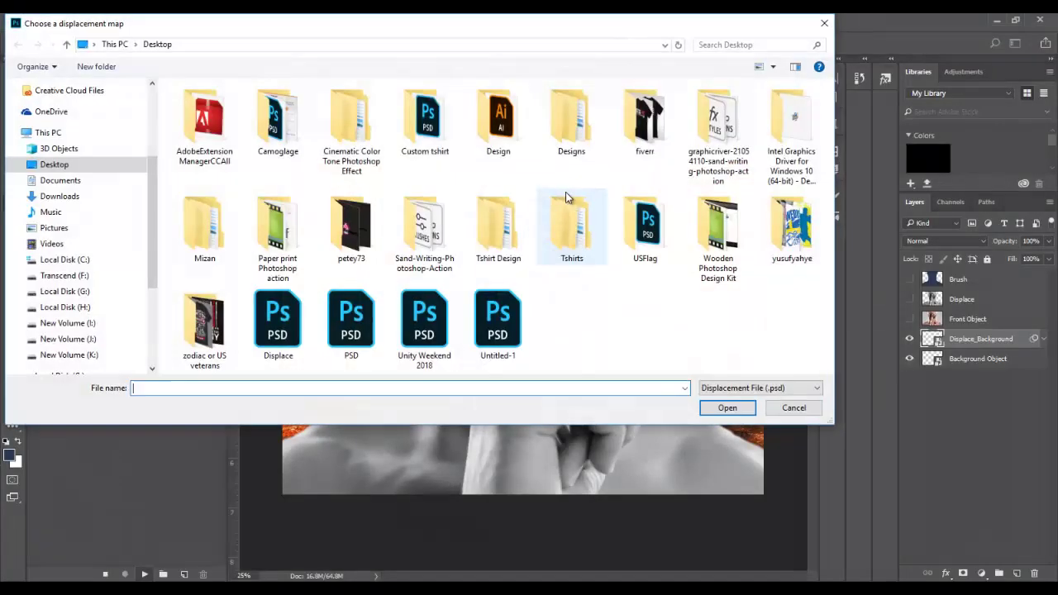
left_click(283, 334)
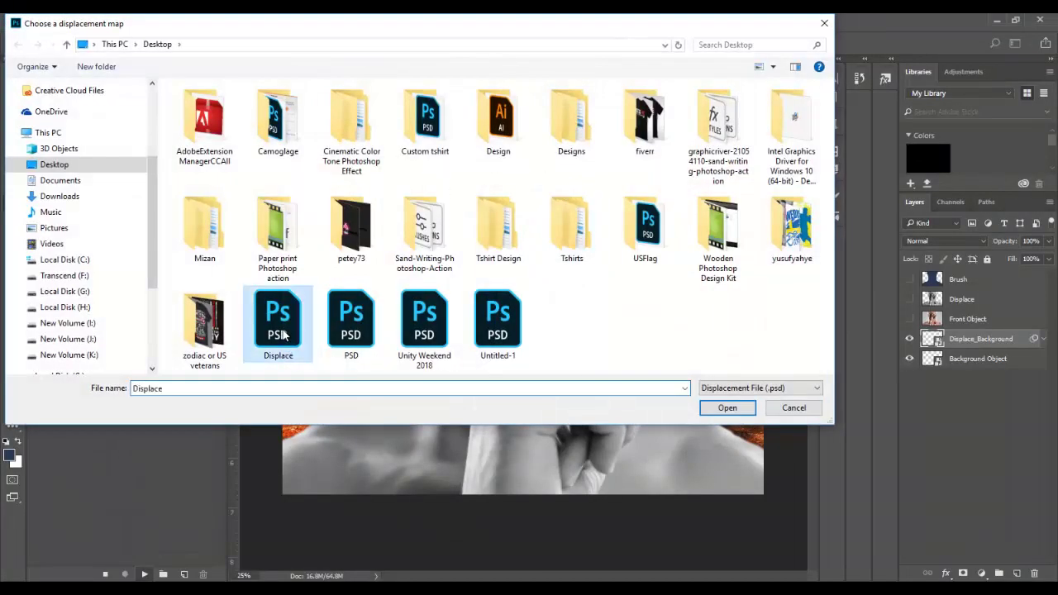
left_click(727, 409)
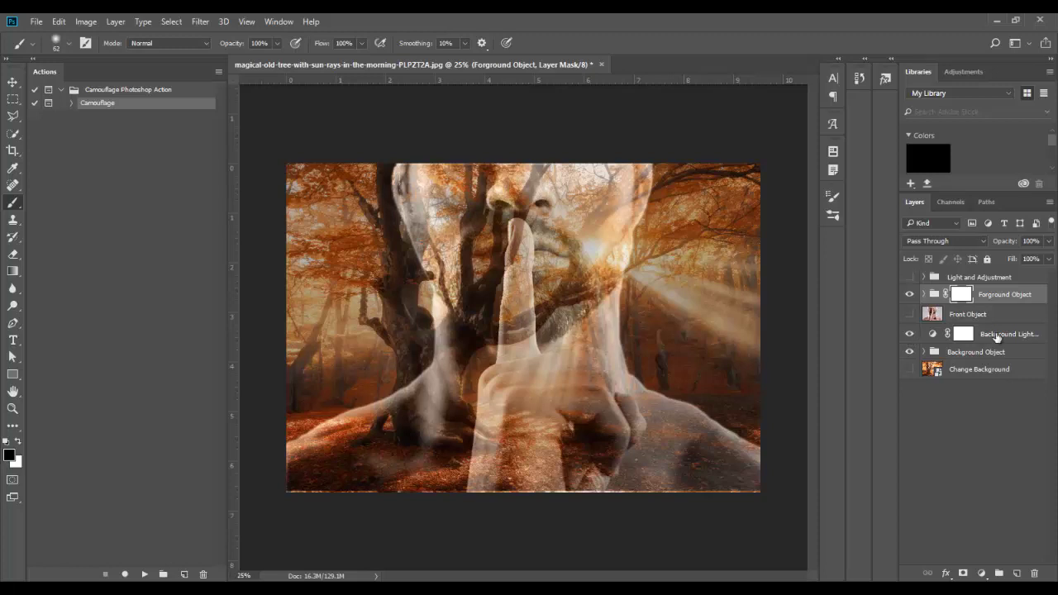
Step: Turn on and expand the Light and Adjustment group, switching the Exposure adjustment off
left_click(910, 333)
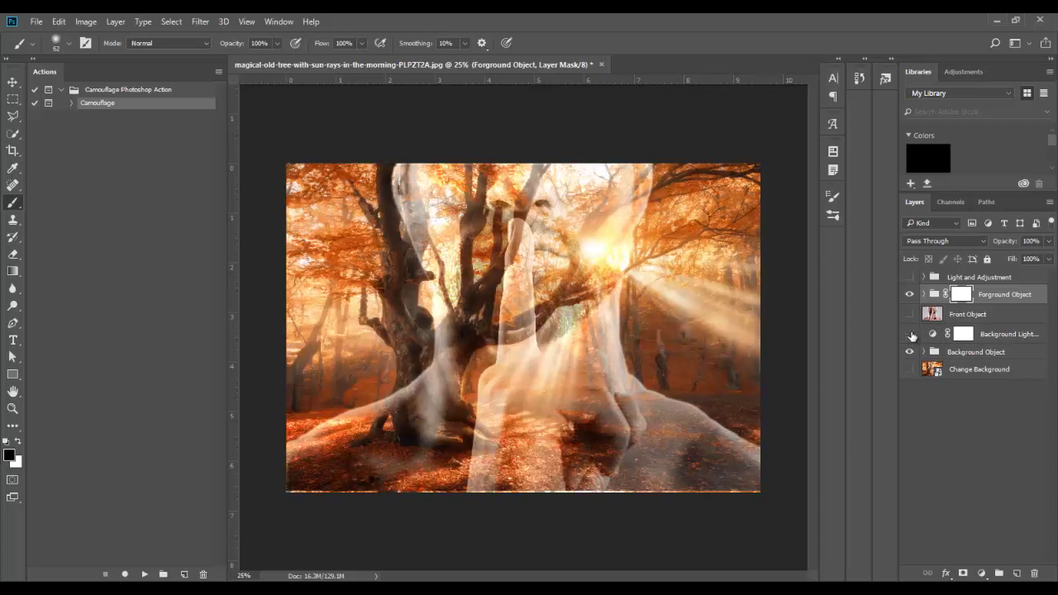
left_click(910, 334)
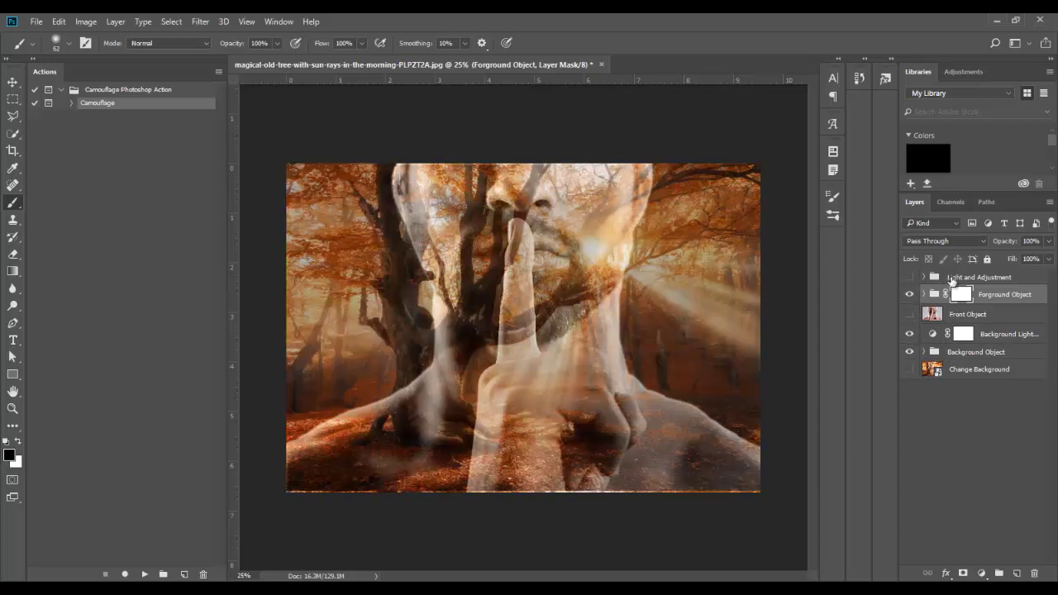
left_click(910, 277)
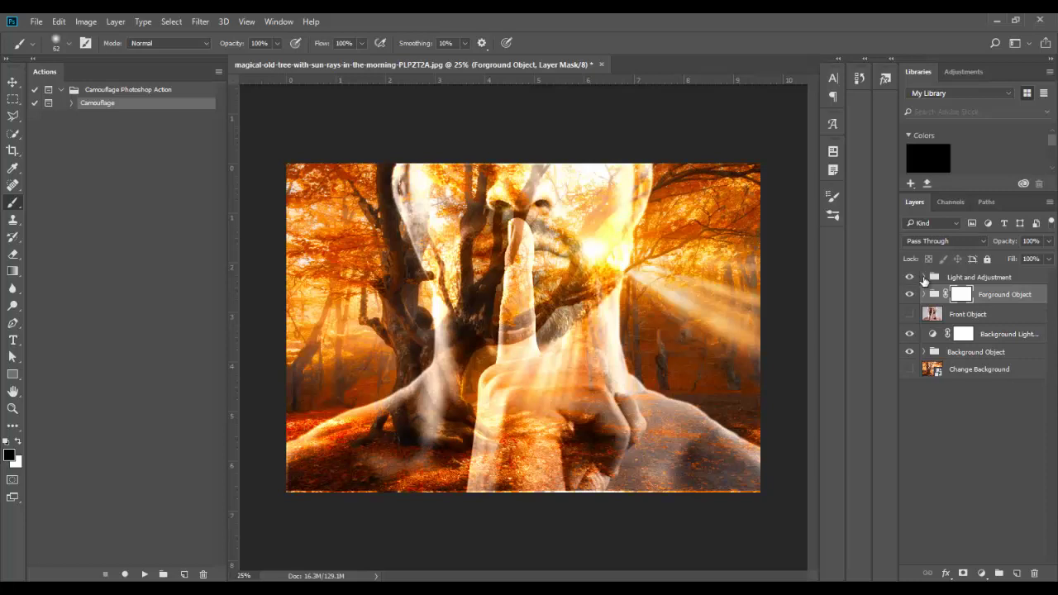
left_click(923, 278)
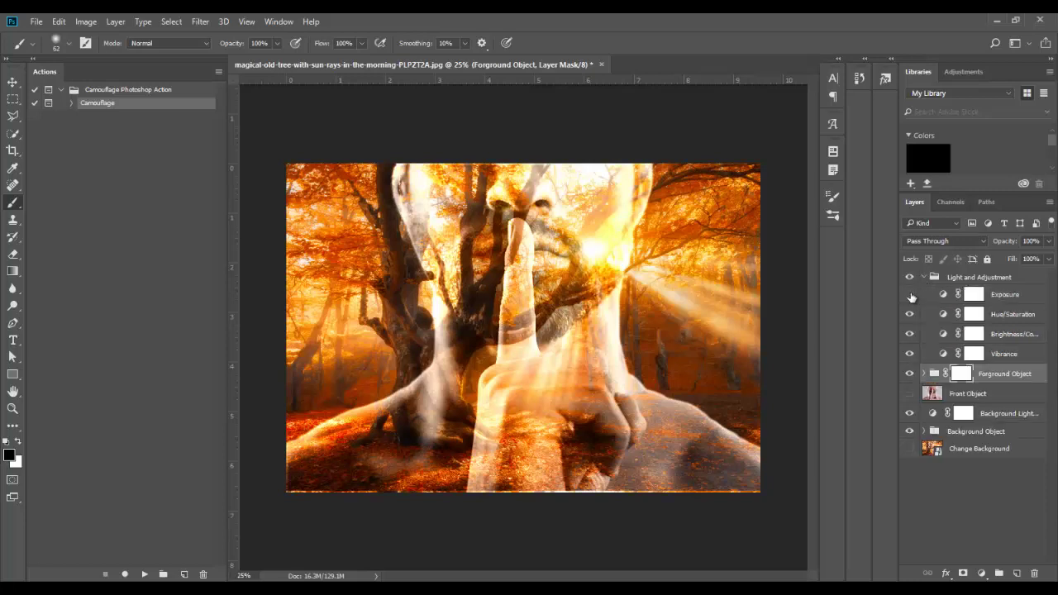
left_click(909, 295)
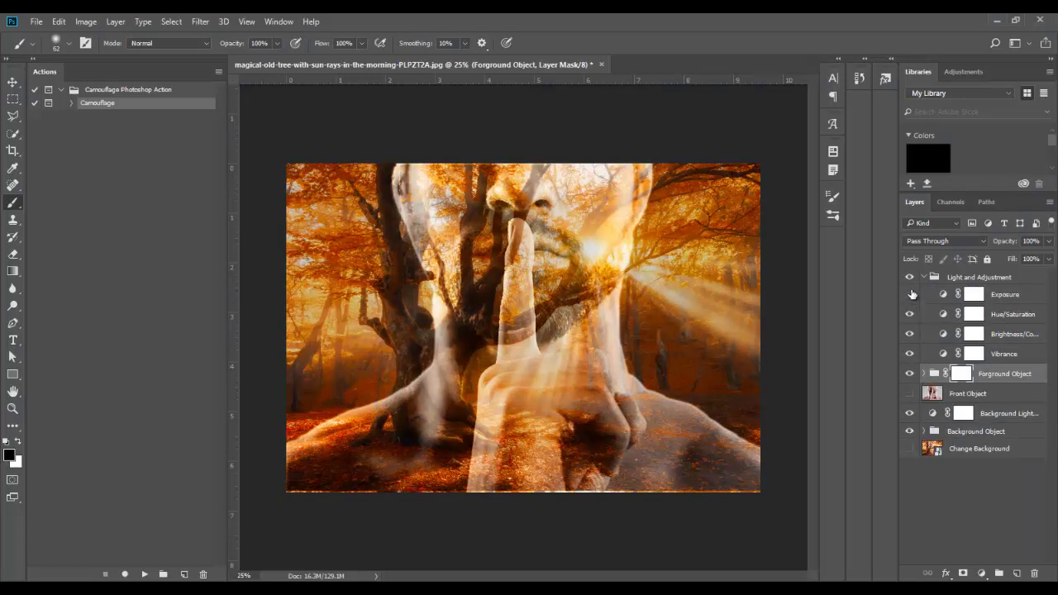
left_click(910, 294)
left_click(910, 294)
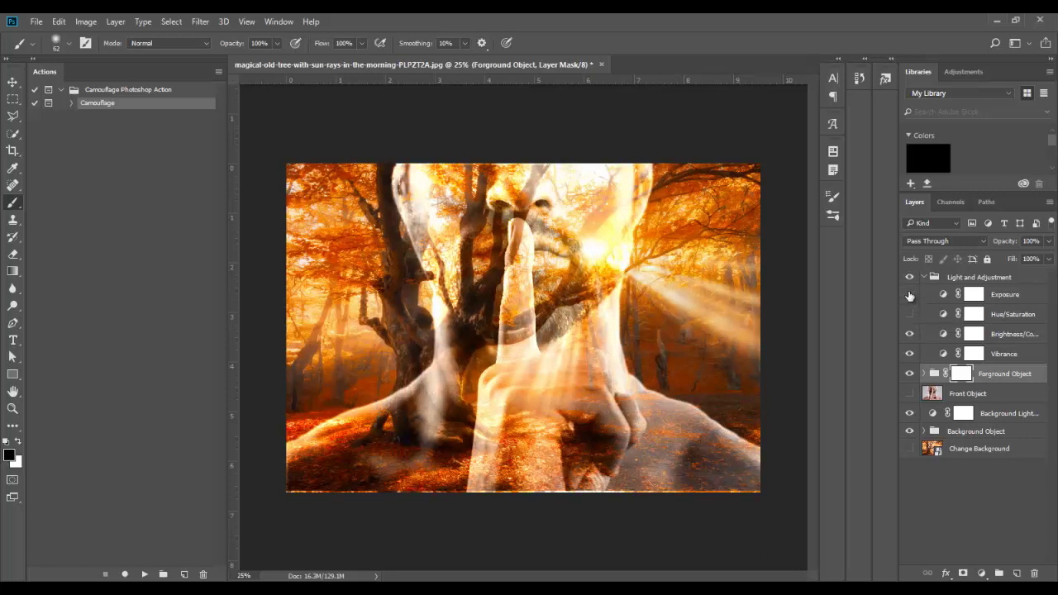
Step: Toggle Hue/Saturation, Brightness/Contrast and Vibrance to compare them, keeping Exposure off
left_click(910, 314)
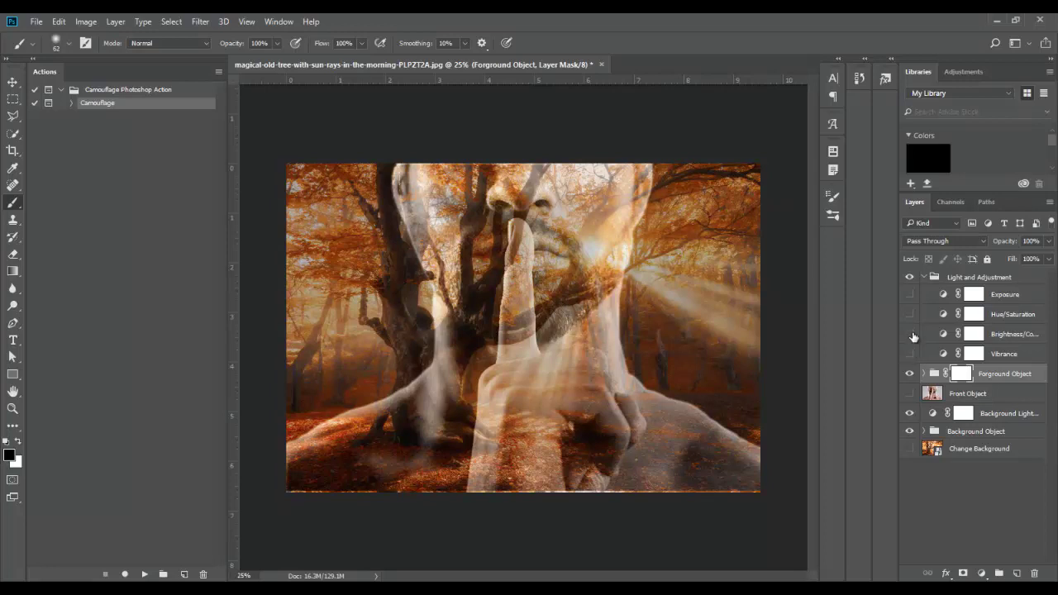
left_click(910, 294)
left_click(909, 295)
left_click(910, 334)
left_click(910, 333)
left_click(909, 354)
left_click(909, 314)
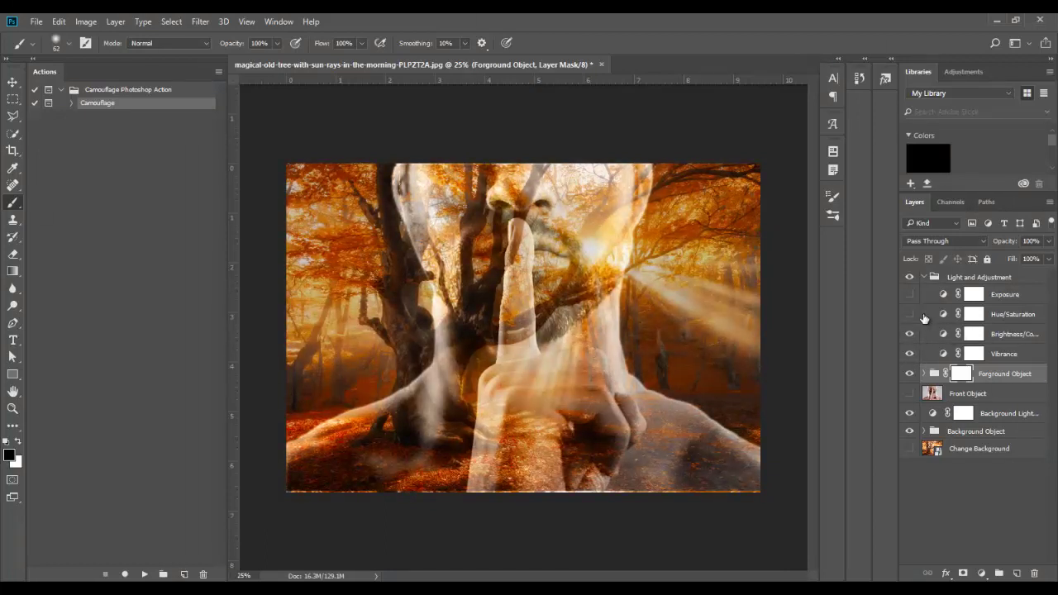
Step: Experiment with the Hue/Saturation adjustment's saturation, hue and Colorize settings
double_click(943, 315)
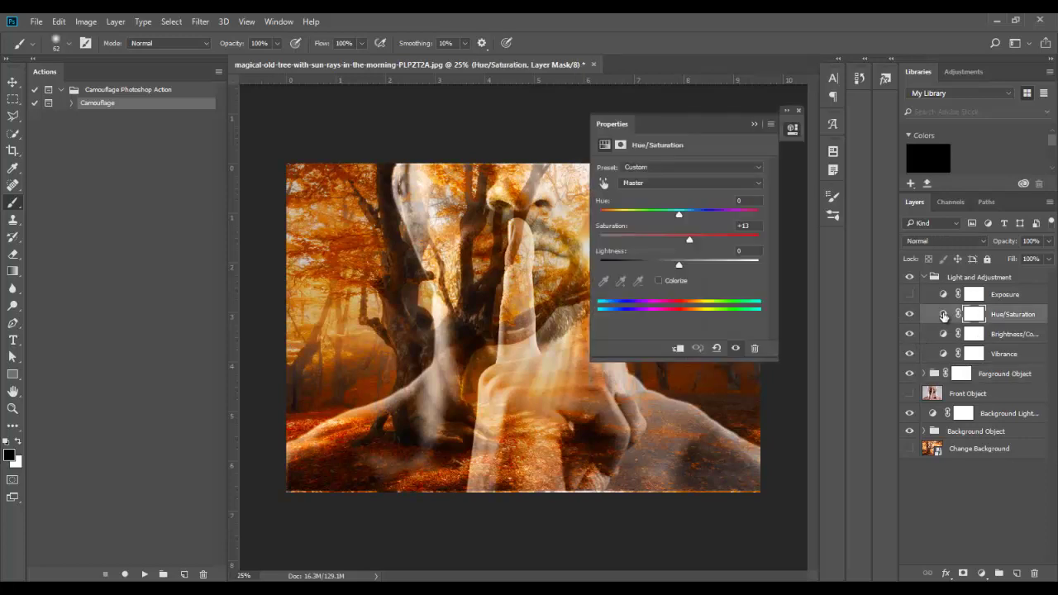
mouse_move(674, 239)
left_mouse_down()
mouse_move(639, 233)
mouse_move(666, 235)
mouse_move(694, 217)
mouse_move(671, 217)
mouse_move(689, 212)
left_mouse_up()
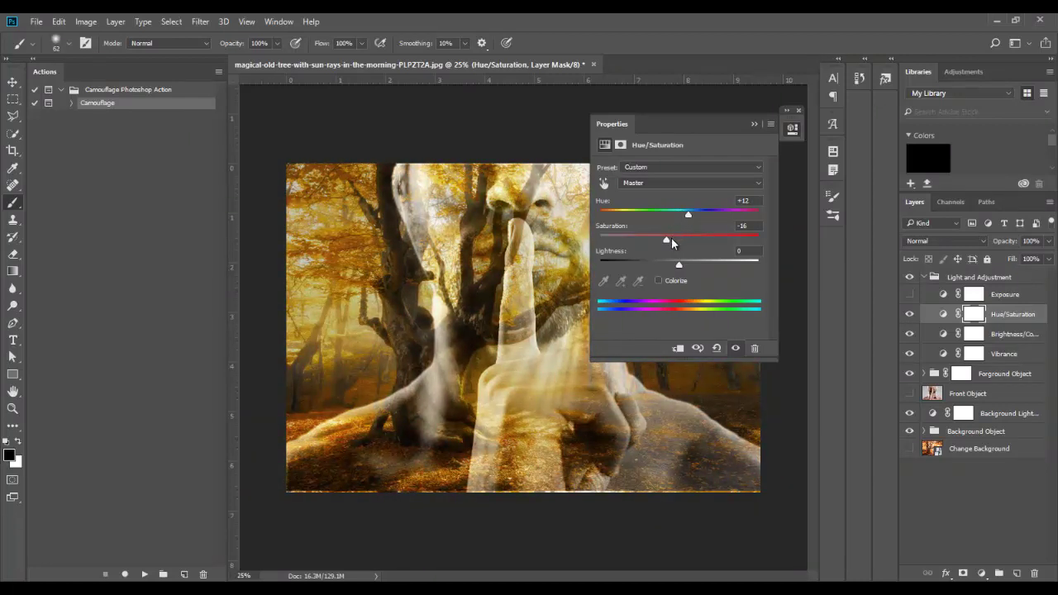
mouse_move(671, 238)
left_mouse_down()
mouse_move(692, 239)
mouse_move(669, 242)
left_mouse_up()
left_click(659, 281)
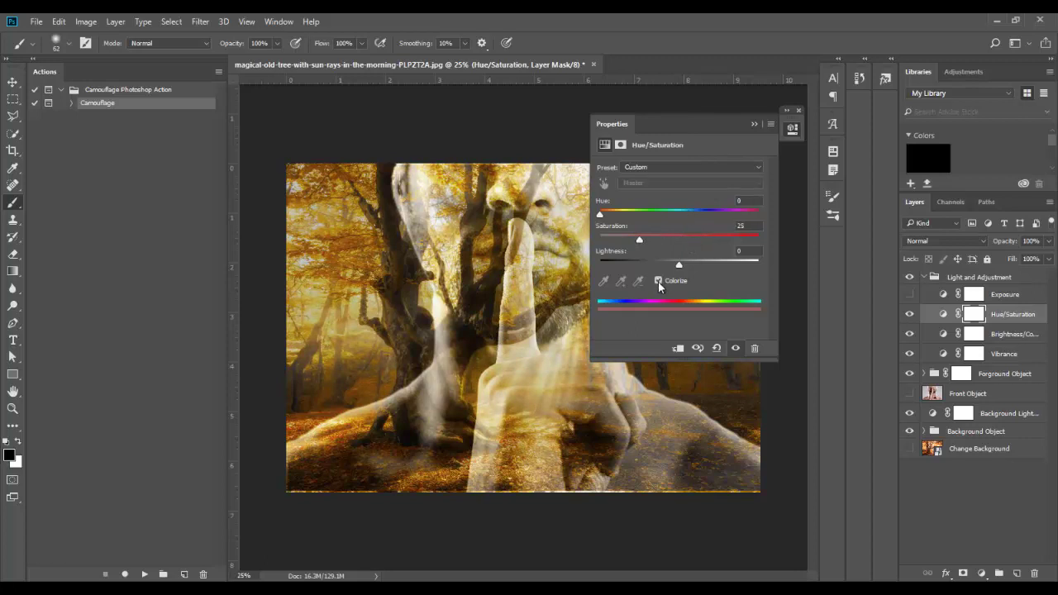
mouse_move(677, 211)
left_mouse_down()
mouse_move(724, 202)
mouse_move(676, 212)
left_mouse_up()
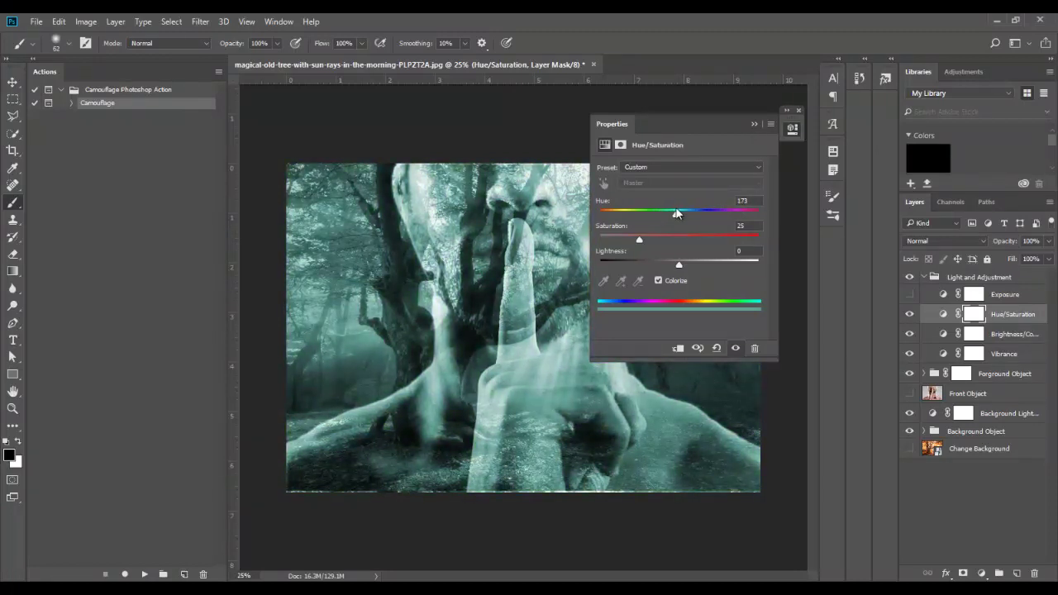
left_click(659, 280)
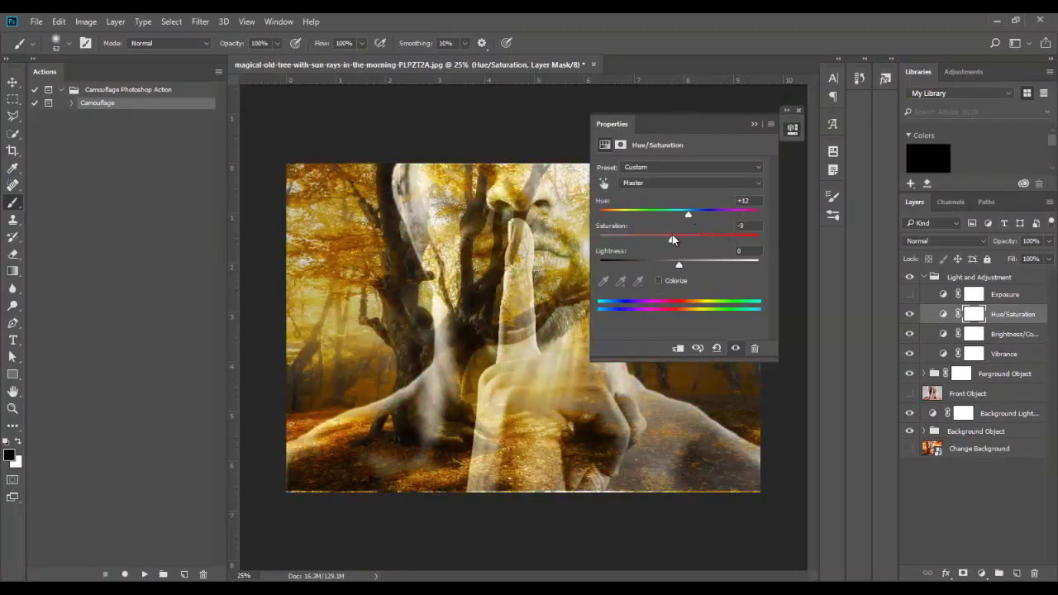
left_click_drag(683, 213, 679, 207)
Step: Close the adjustment properties and switch off Hue/Saturation and the whole Light and Adjustment group
left_click(754, 123)
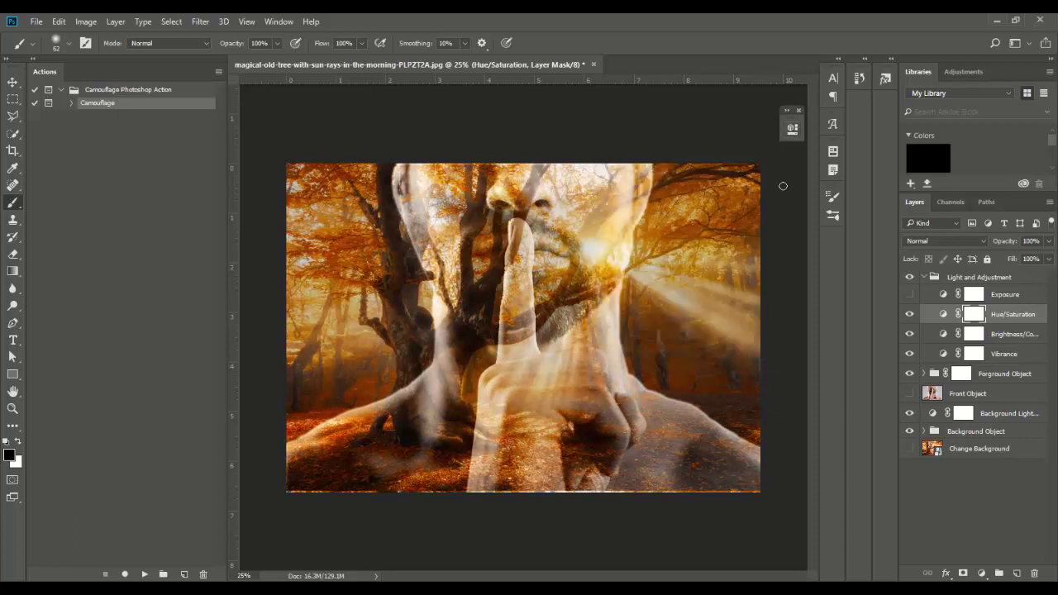
left_click(912, 314)
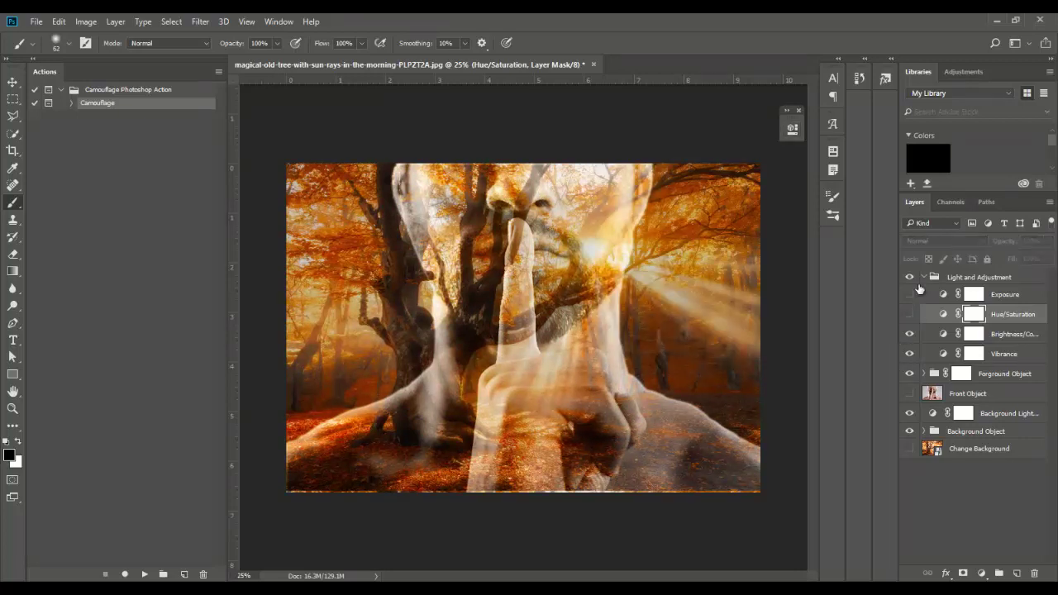
left_click(909, 295)
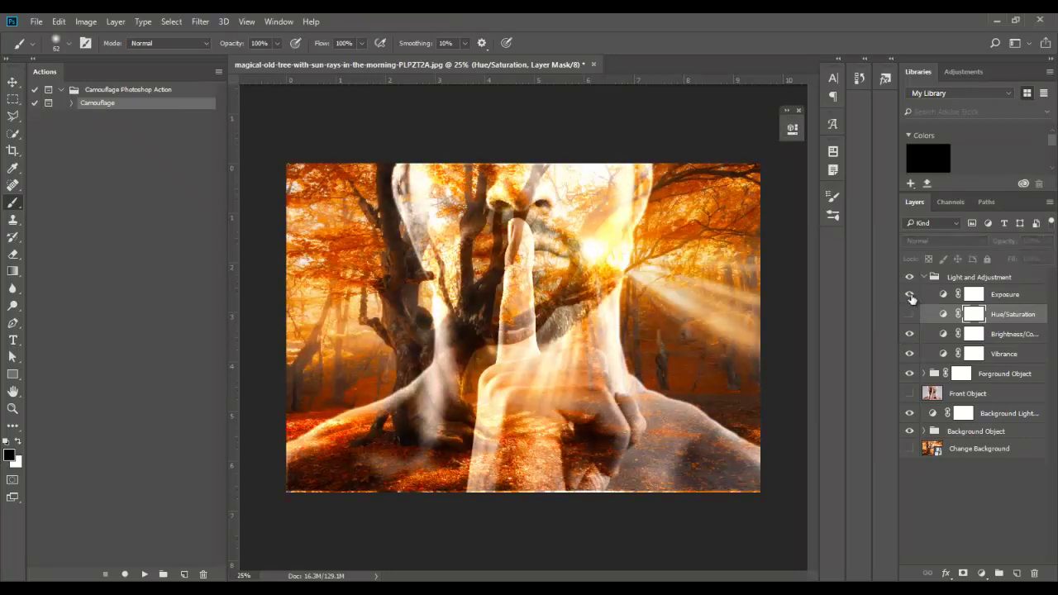
left_click(910, 295)
left_click(923, 277)
left_click(910, 278)
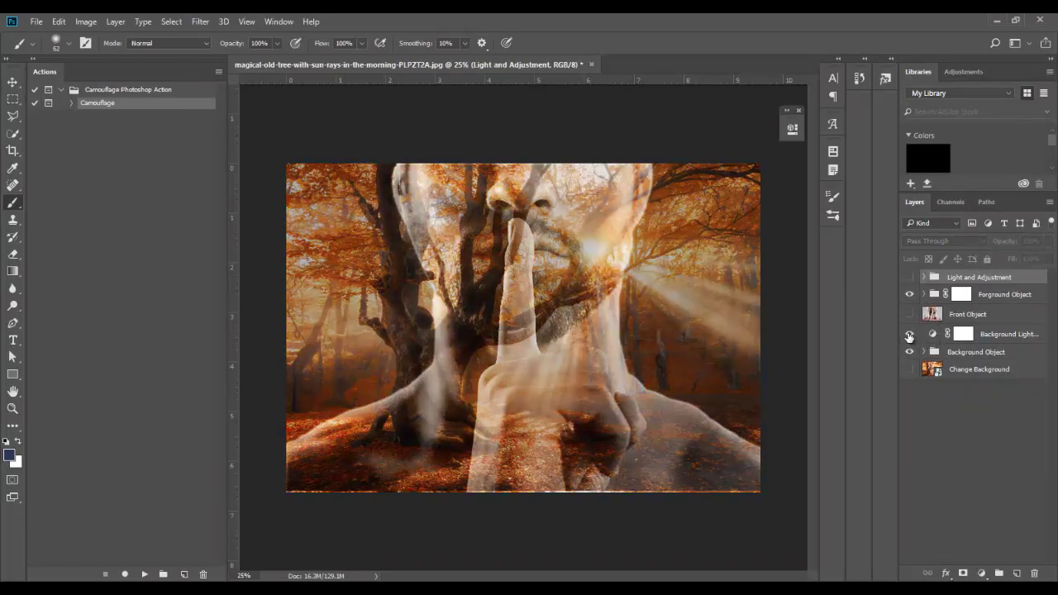
Step: Toggle Background Light and set its Levels output white to 183
left_click(909, 335)
left_click(909, 334)
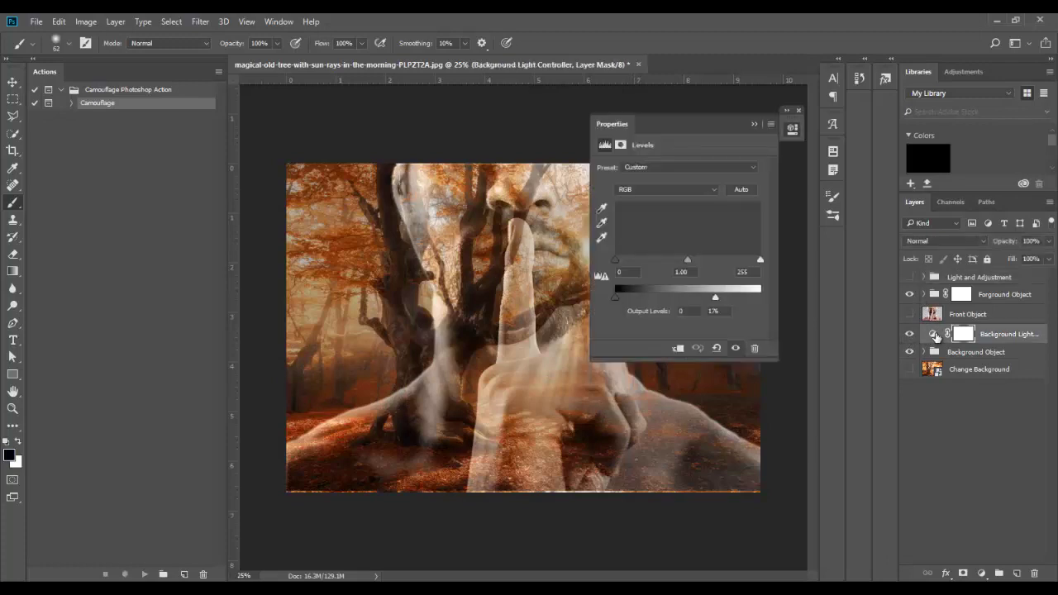
mouse_move(725, 301)
left_mouse_down()
mouse_move(738, 299)
mouse_move(720, 296)
left_mouse_up()
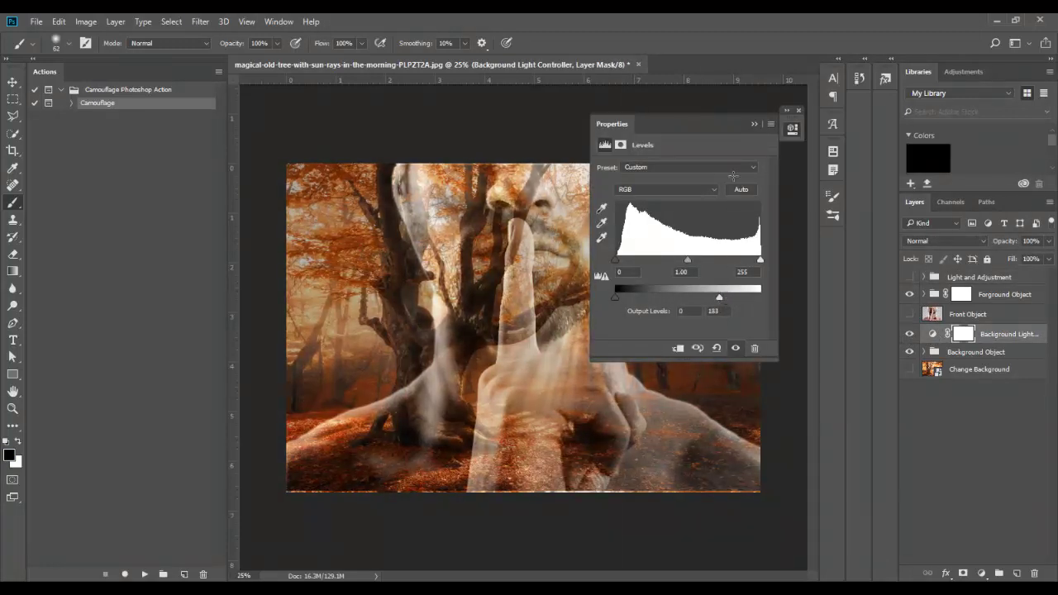
left_click(754, 125)
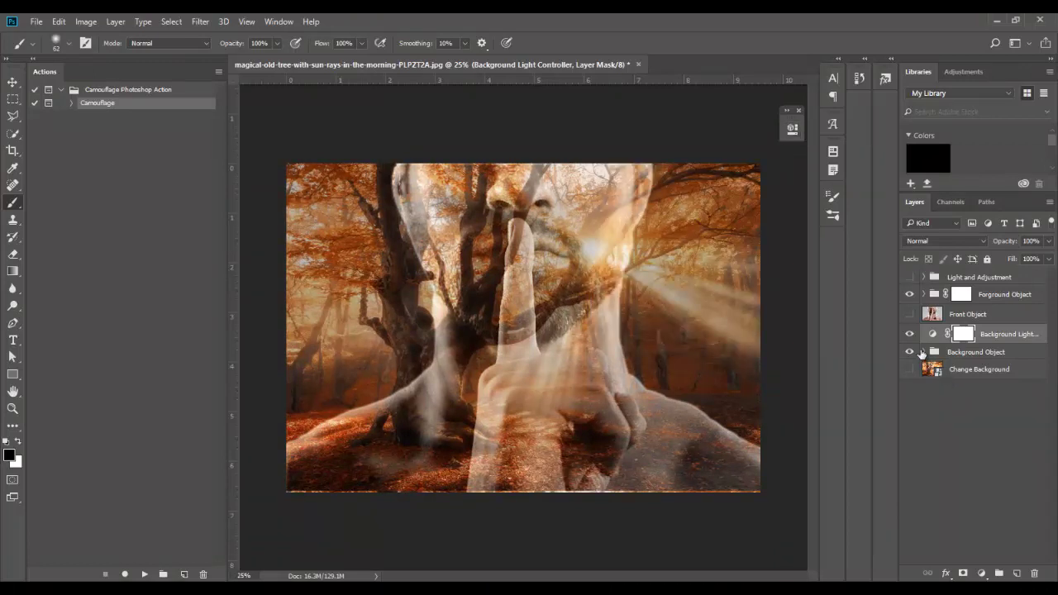
Step: Peek inside the Background Object group, then target the Forground Object layer mask
left_click(924, 352)
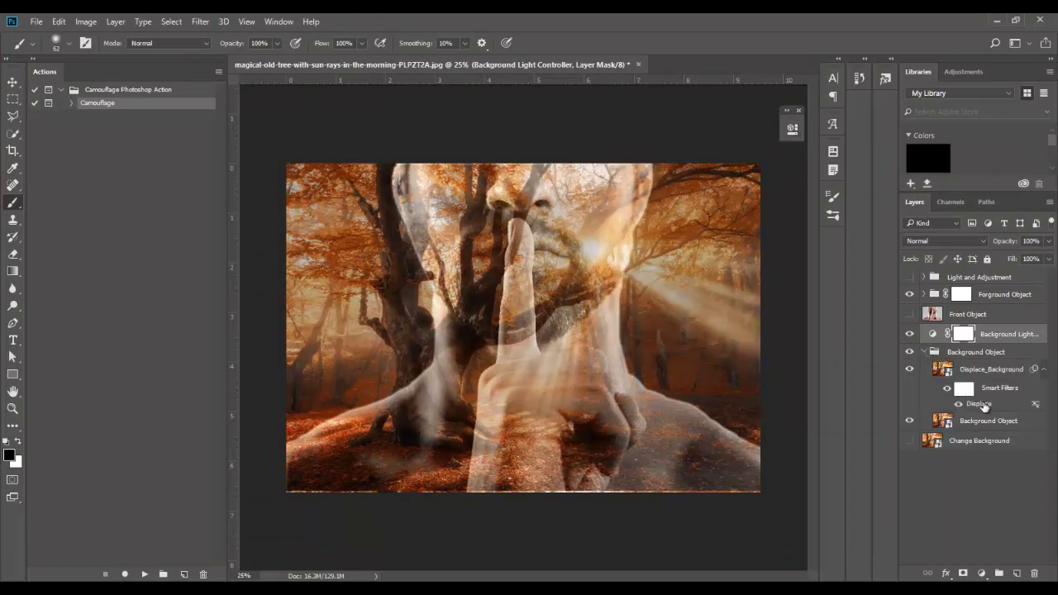
left_click(925, 353)
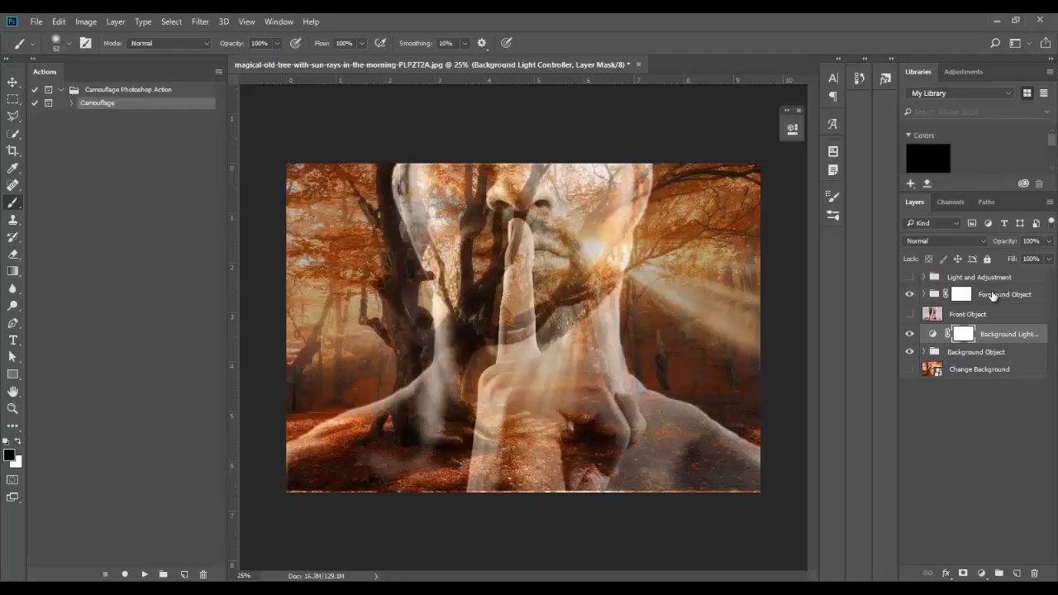
left_click(962, 295)
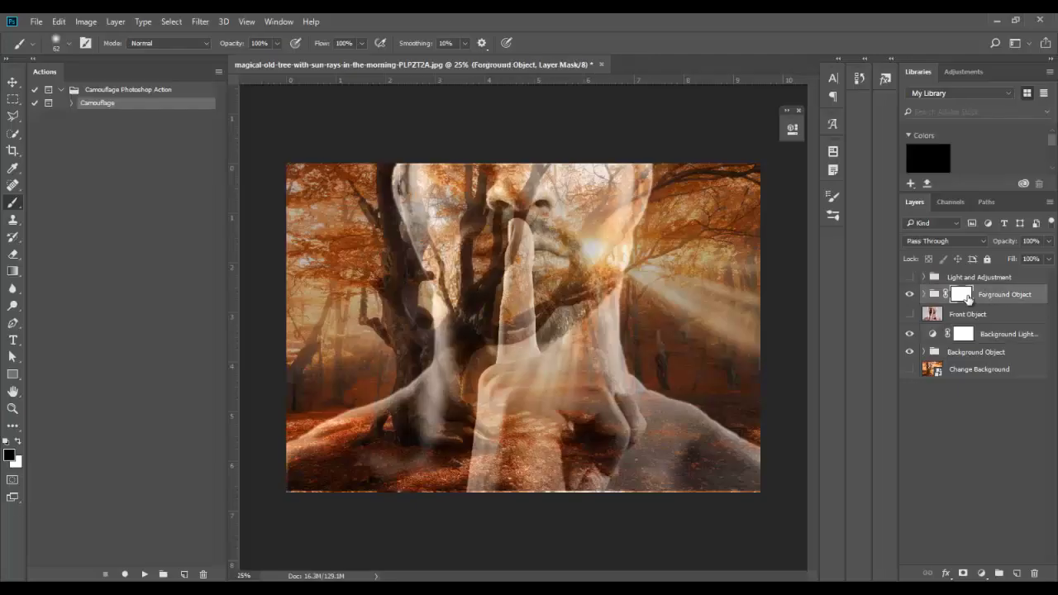
Step: Switch to the Brush Tool with a 401 px, 0% hardness brush
right_click(12, 206)
left_click(56, 203)
right_click(438, 217)
left_click(563, 172)
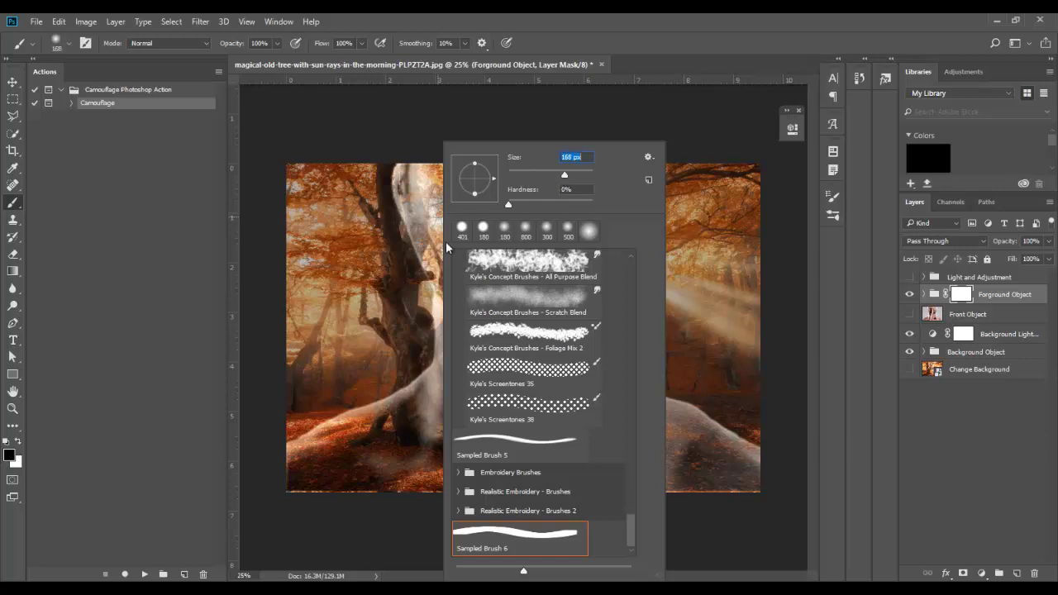
left_click(394, 126)
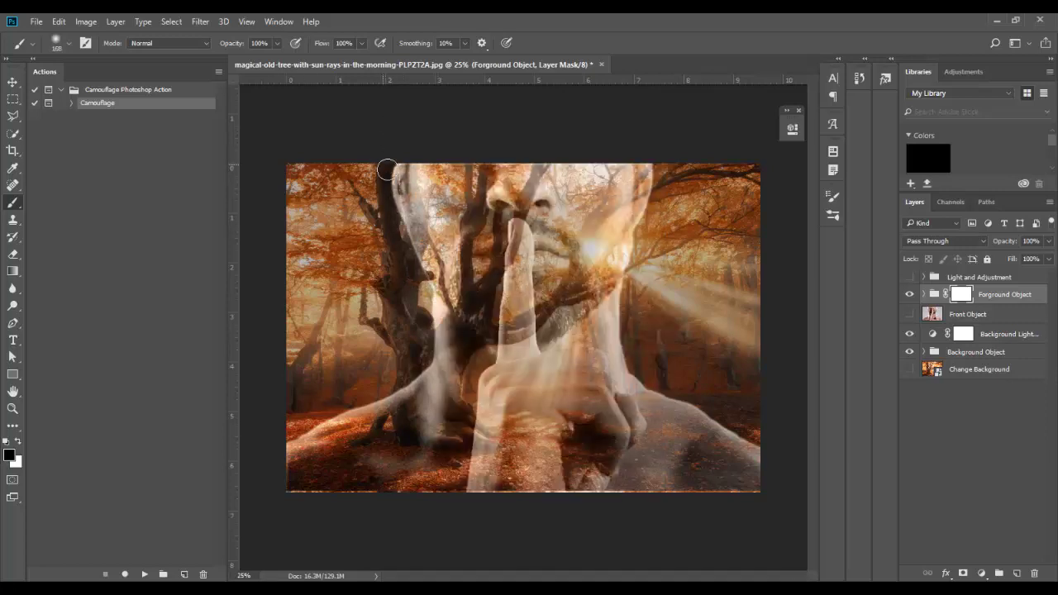
right_click(389, 216)
type("401")
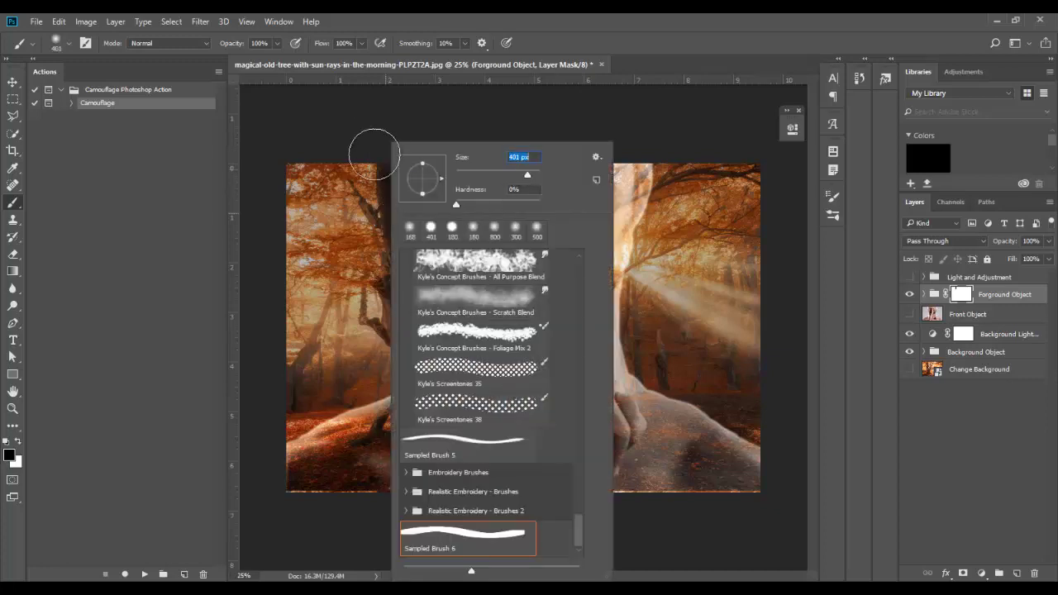
left_click(371, 149)
Step: Paint black on the mask to hide the face over the trunk and right-side sun rays
mouse_move(396, 256)
left_mouse_down()
mouse_move(417, 318)
mouse_move(402, 361)
mouse_move(338, 402)
mouse_move(371, 377)
mouse_move(412, 373)
mouse_move(264, 439)
left_mouse_up()
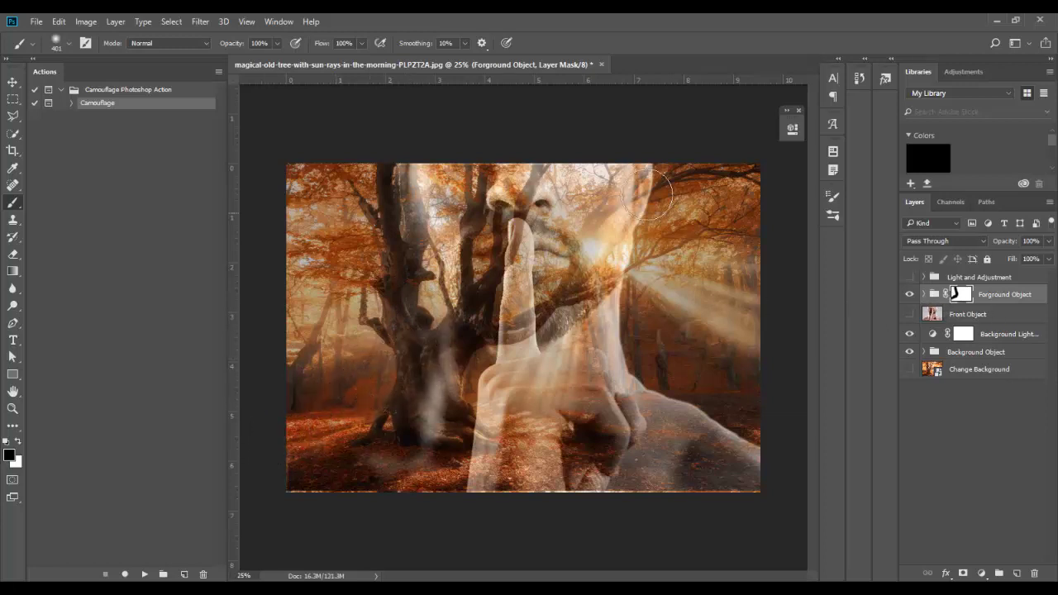
mouse_move(641, 178)
left_mouse_down()
mouse_move(661, 198)
mouse_move(637, 223)
mouse_move(643, 273)
left_mouse_up()
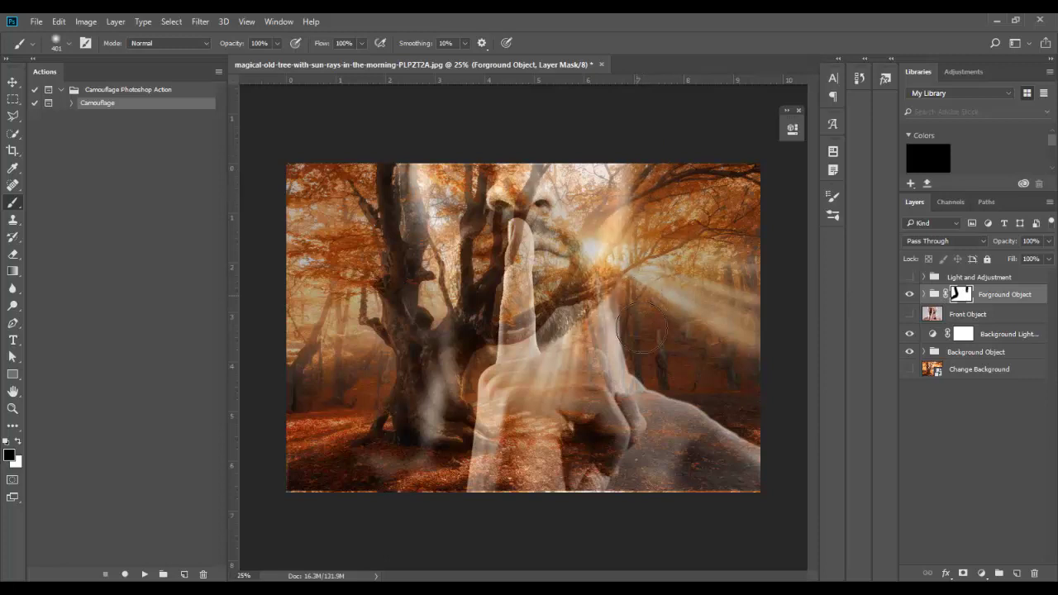
right_click(683, 274)
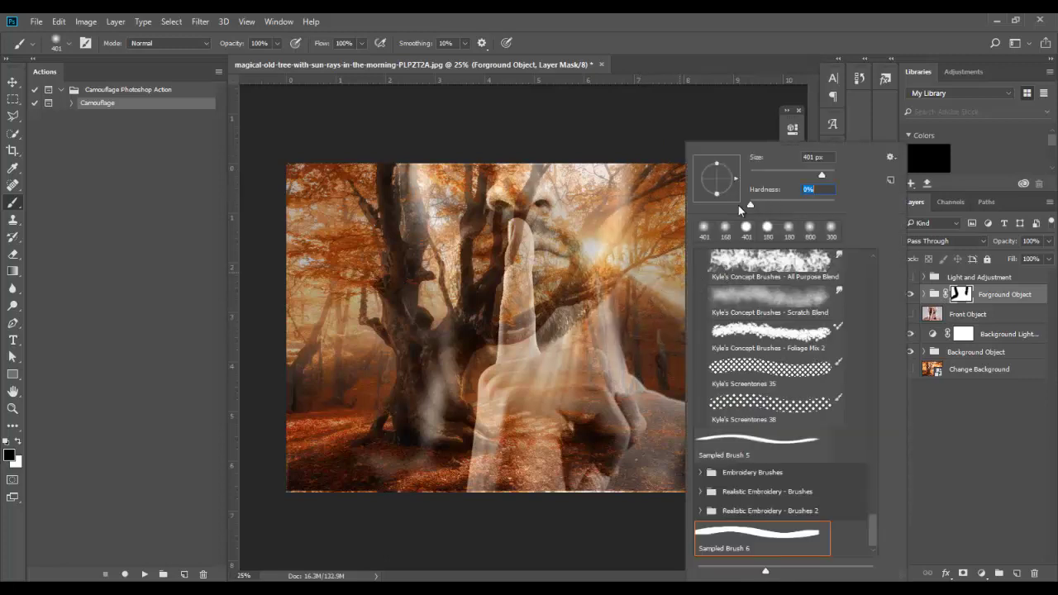
left_click(652, 224)
mouse_move(642, 349)
left_mouse_down()
mouse_move(692, 411)
mouse_move(644, 361)
mouse_move(739, 419)
mouse_move(766, 459)
mouse_move(720, 448)
left_mouse_up()
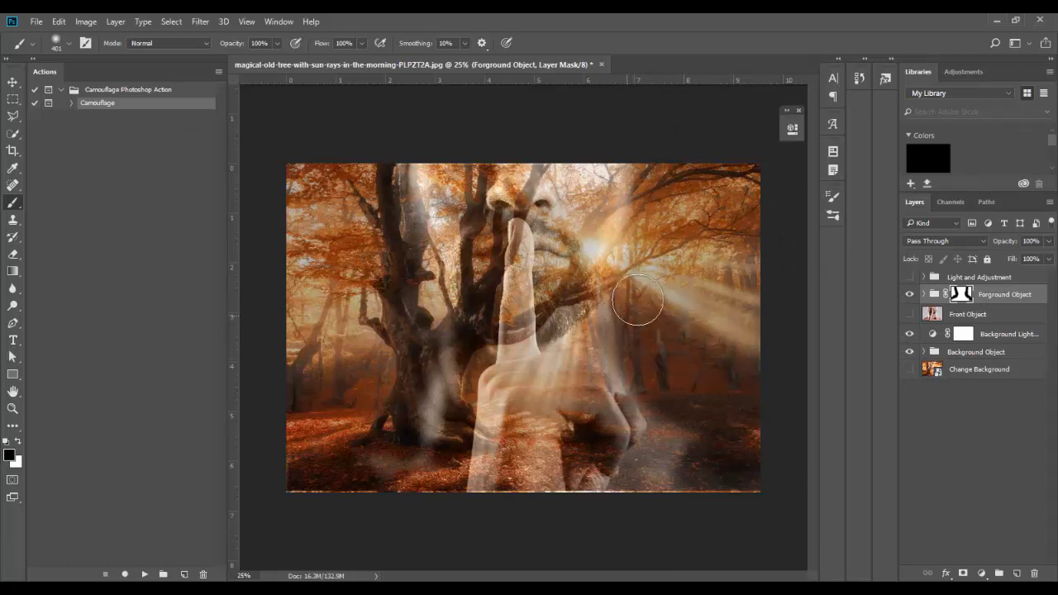
left_click_drag(637, 301, 649, 165)
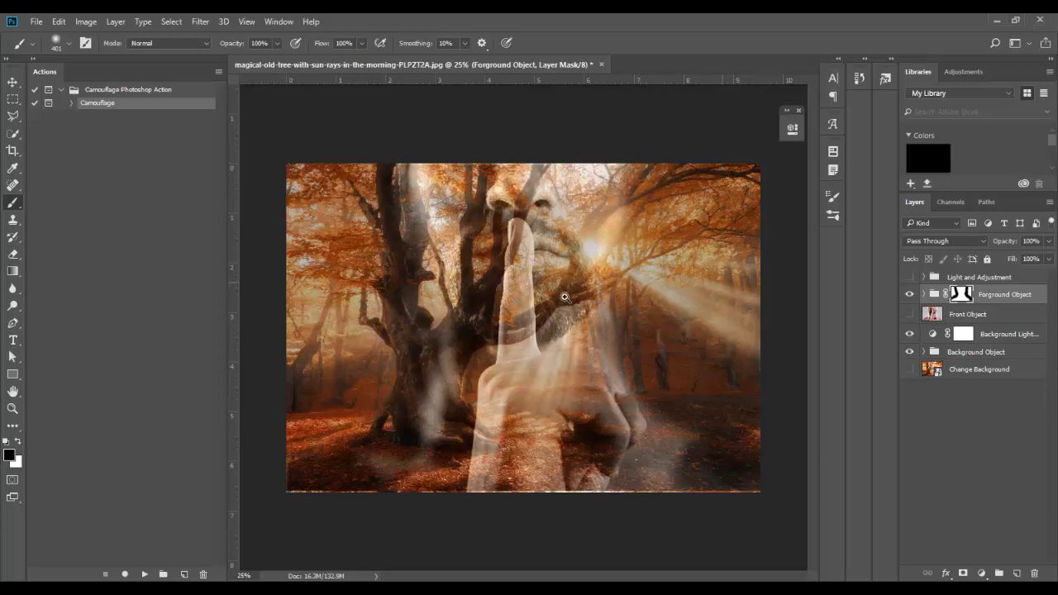
Step: Remove the light patch on the lower trunk and turn the Light and Adjustment group on
scroll(565, 297, "down", 2)
scroll(545, 306, "up", 2)
left_click_drag(457, 396, 388, 438)
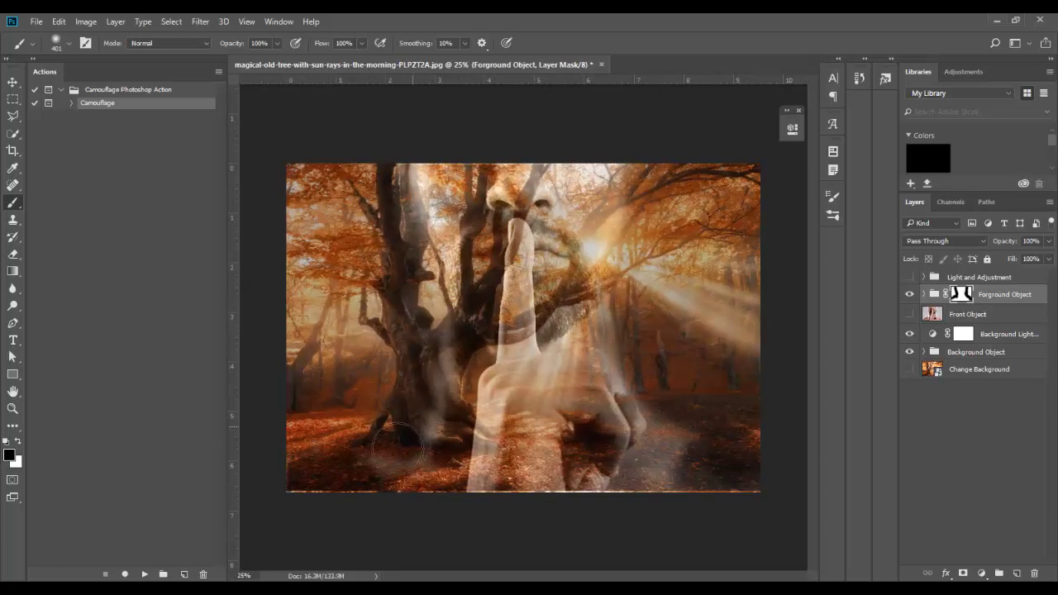
left_click(909, 277)
Step: Mask out more face over the upper trunk, near the sun, and around the trunk base
scroll(554, 286, "down", 2)
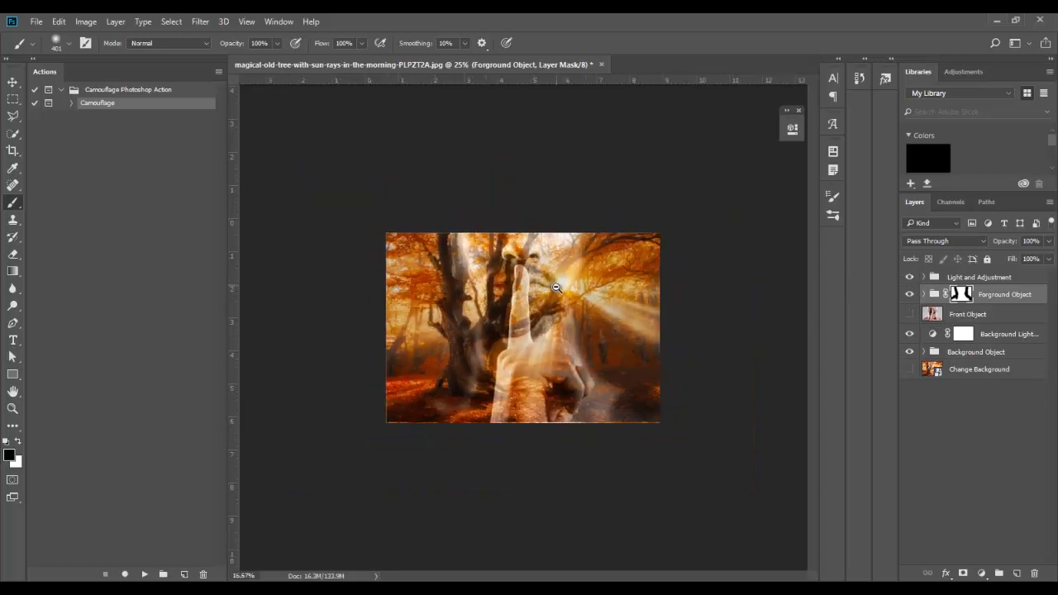
scroll(579, 264, "up", 1)
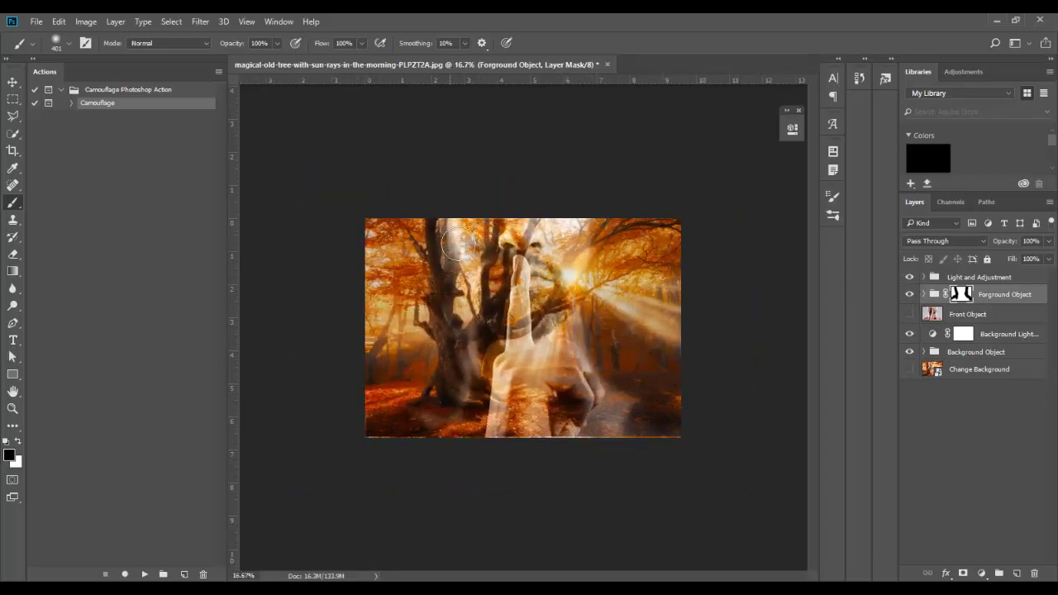
left_click_drag(456, 244, 463, 252)
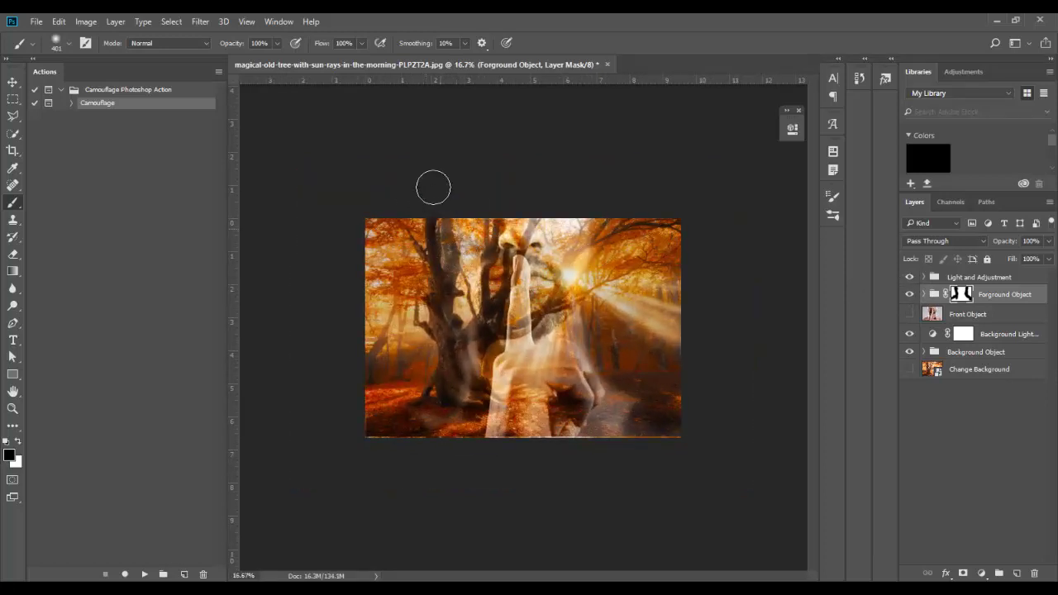
left_click_drag(582, 220, 594, 276)
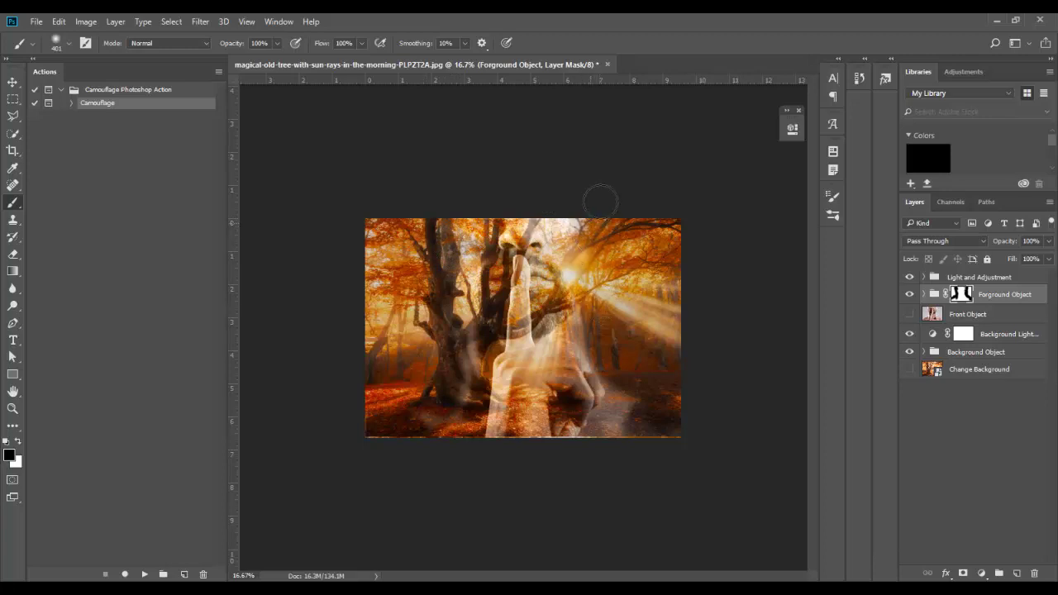
mouse_move(602, 201)
left_mouse_down()
mouse_move(589, 324)
mouse_move(610, 373)
left_mouse_up()
mouse_move(431, 411)
left_mouse_down()
mouse_move(453, 342)
mouse_move(434, 444)
left_mouse_up()
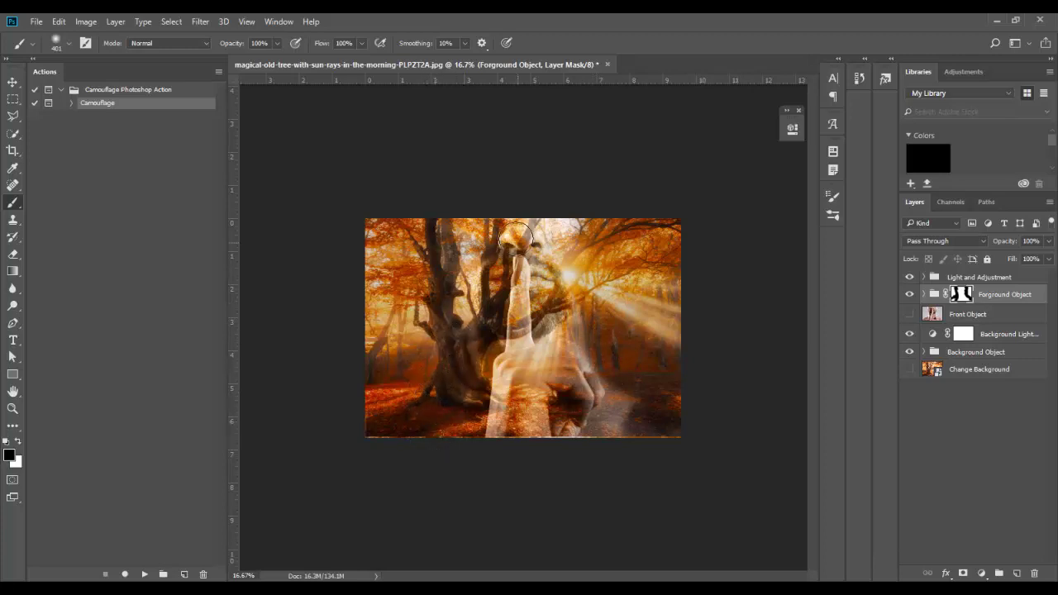
mouse_move(469, 288)
left_mouse_down()
mouse_move(450, 303)
mouse_move(465, 344)
mouse_move(590, 331)
mouse_move(581, 280)
left_mouse_up()
mouse_move(631, 404)
left_mouse_down()
mouse_move(604, 372)
mouse_move(588, 302)
left_mouse_up()
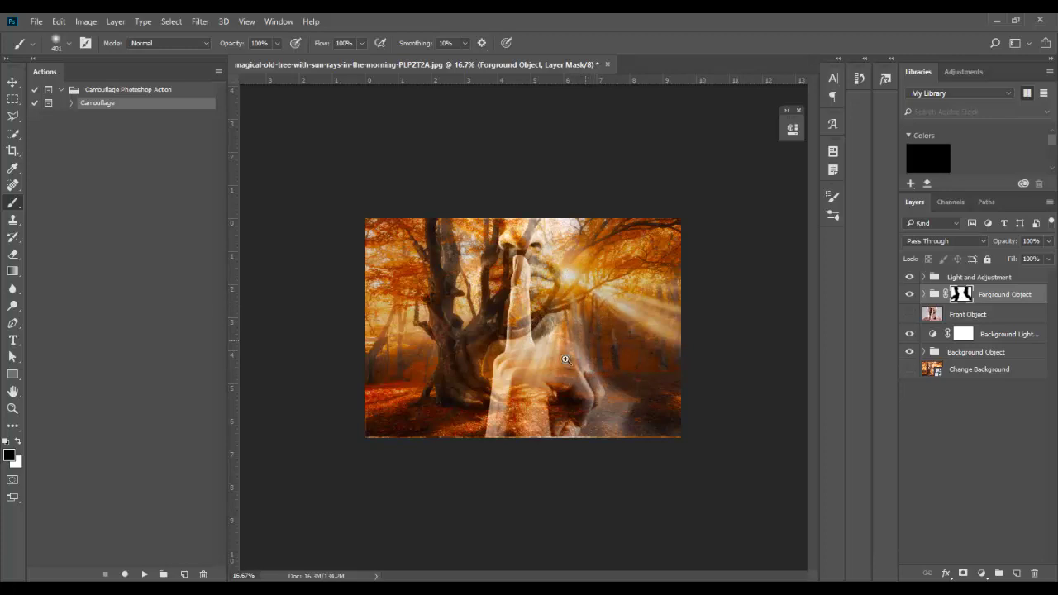
Step: Lower brush opacity to 52% and fade the lower right of the hand into the forest
key("ctrl+minus")
key("ctrl+minus")
key("ctrl+plus")
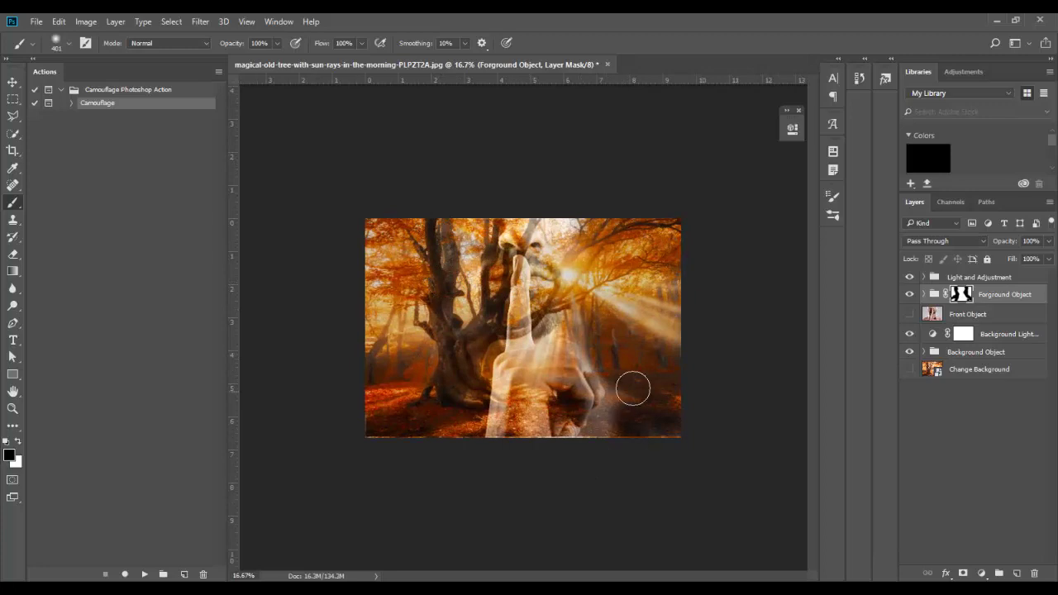
right_click(633, 388)
left_click(274, 47)
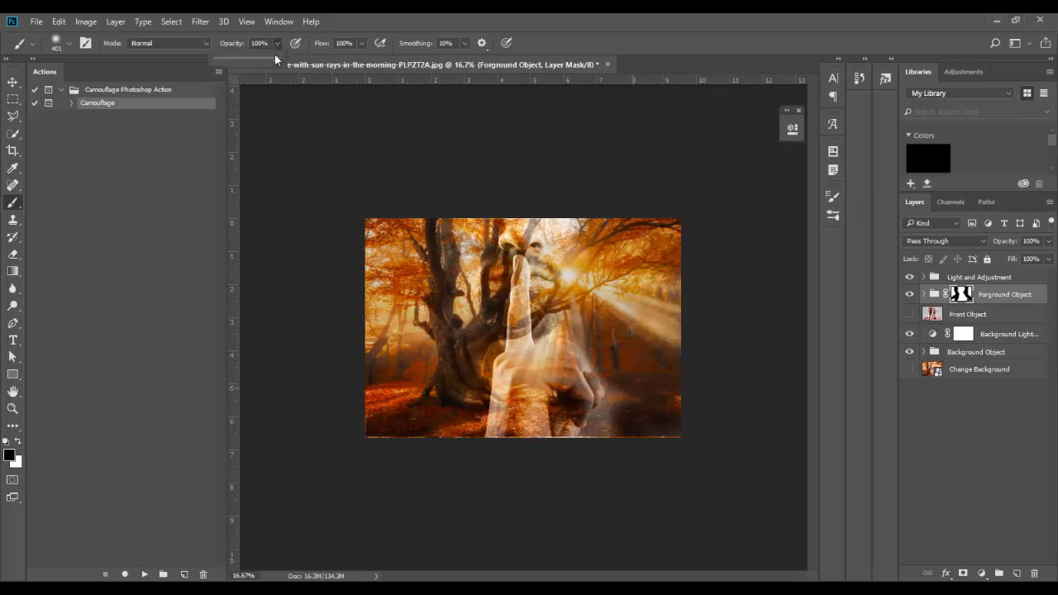
left_click(608, 442)
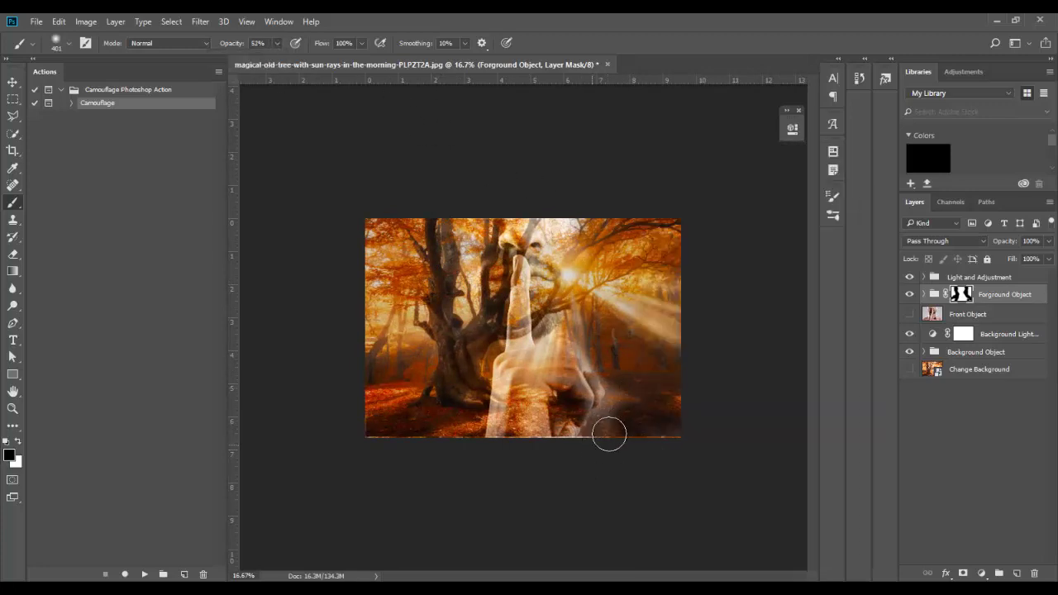
mouse_move(603, 447)
left_mouse_down()
mouse_move(628, 402)
mouse_move(614, 418)
mouse_move(619, 385)
left_mouse_up()
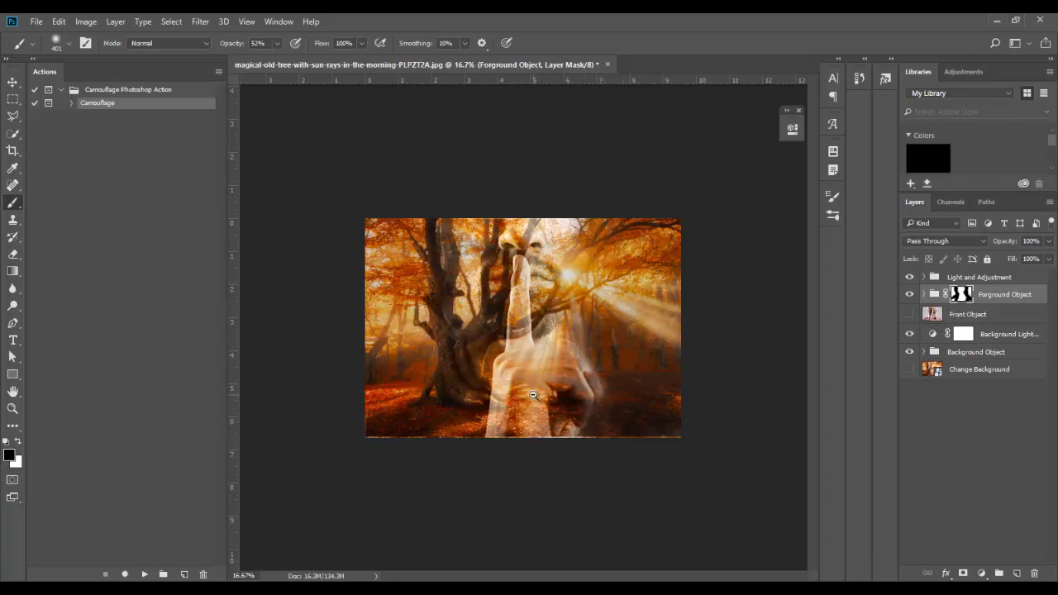
Step: Check the composite zoomed out and hide the Light and Adjustment group
key("ctrl+minus")
key("ctrl+minus")
key("ctrl+plus")
key("ctrl+plus")
left_click(909, 277)
Step: Show Background Light Controller and Light and Adjustment with Exposure hidden, then zoom in
left_click(912, 334)
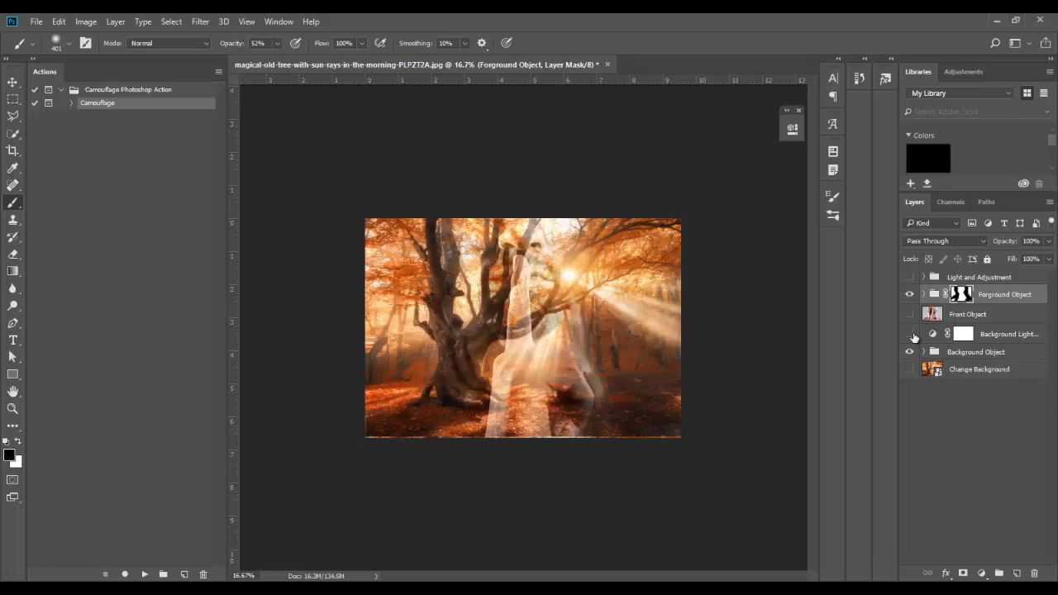
left_click(910, 334)
left_click(912, 278)
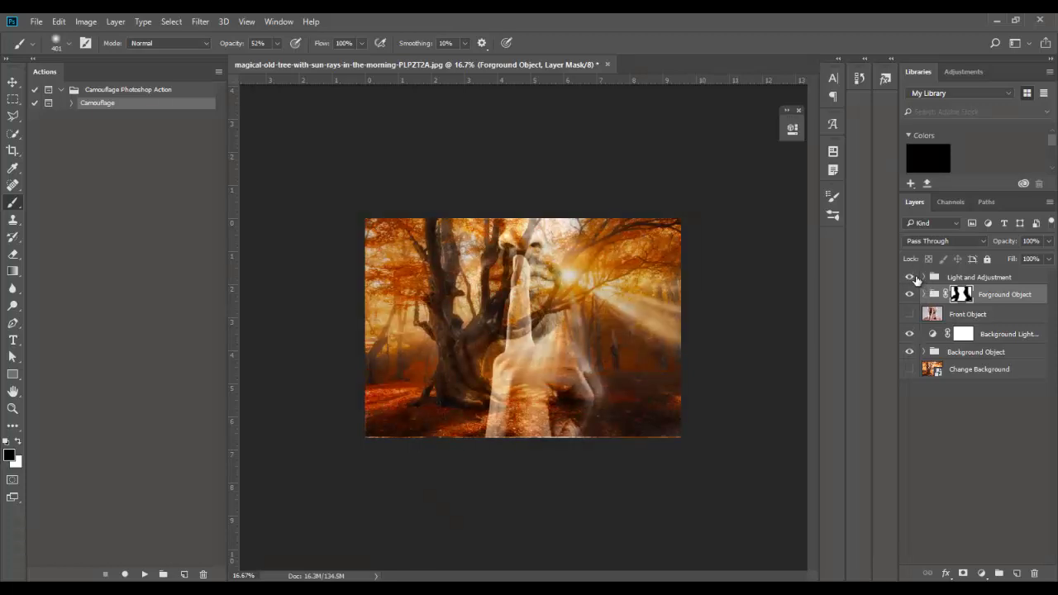
left_click(923, 277)
left_click(910, 295)
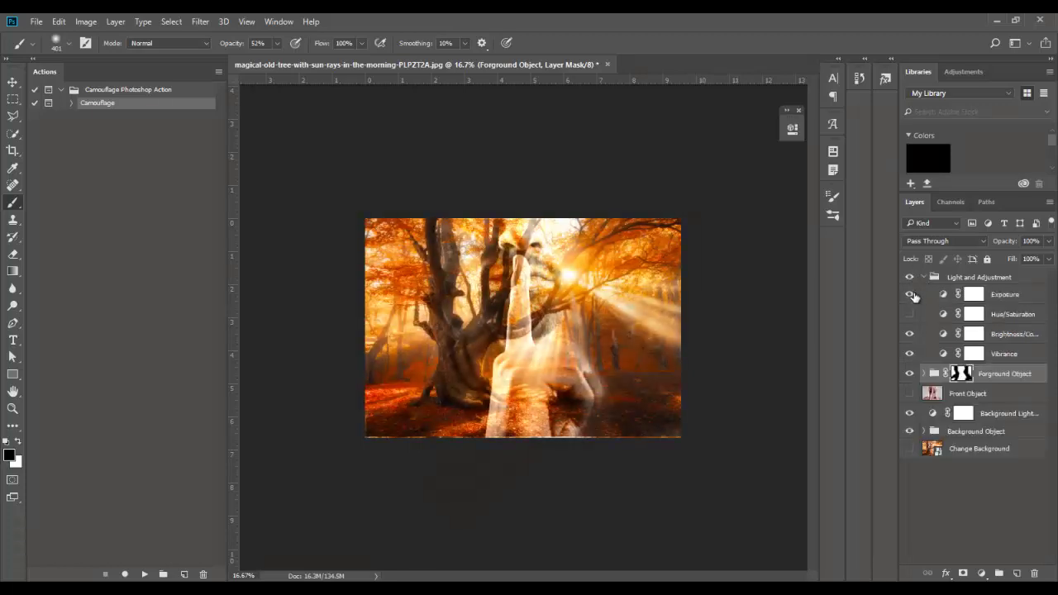
left_click(911, 294)
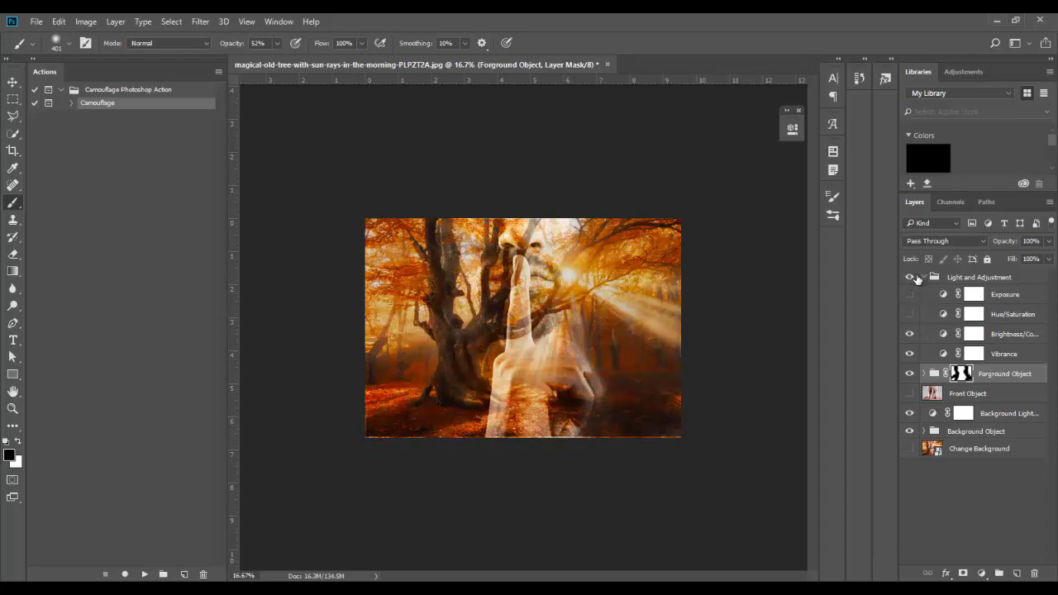
left_click(923, 276)
left_click(540, 319)
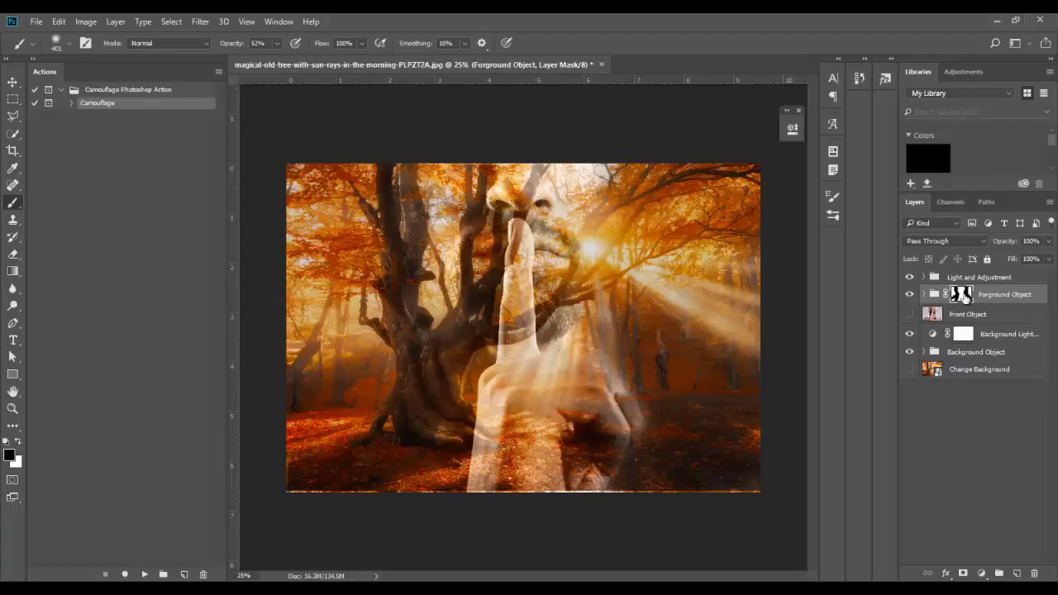
Step: Toggle the Forground Object mask off and on to compare, leaving it enabled
left_click(963, 295, "shift")
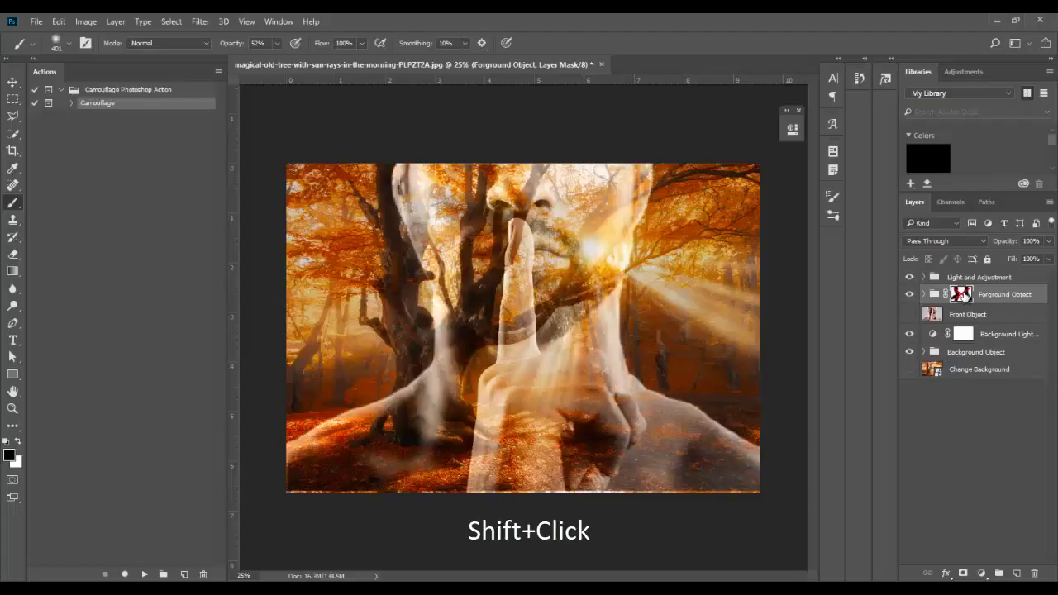
left_click(963, 295, "shift")
left_click(963, 295, "shift")
left_click(963, 295, "shift")
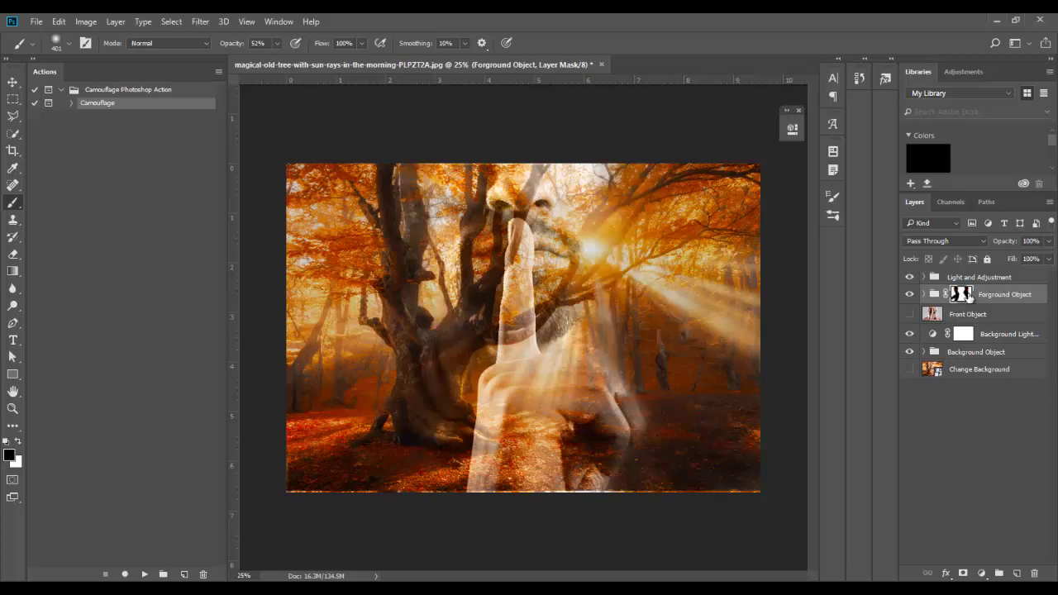
left_click(963, 295, "shift")
left_click(963, 295, "shift")
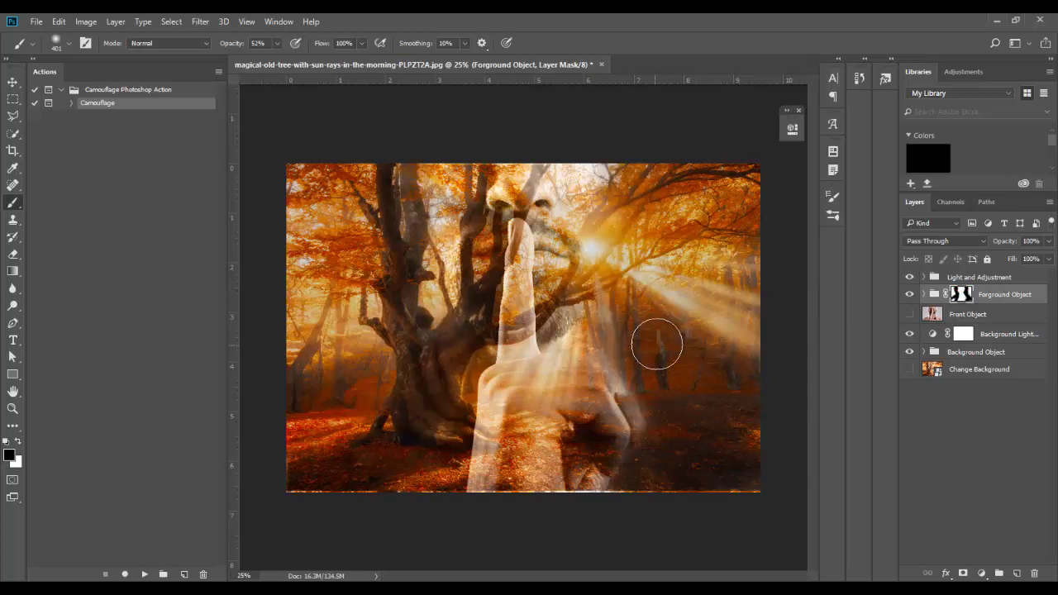